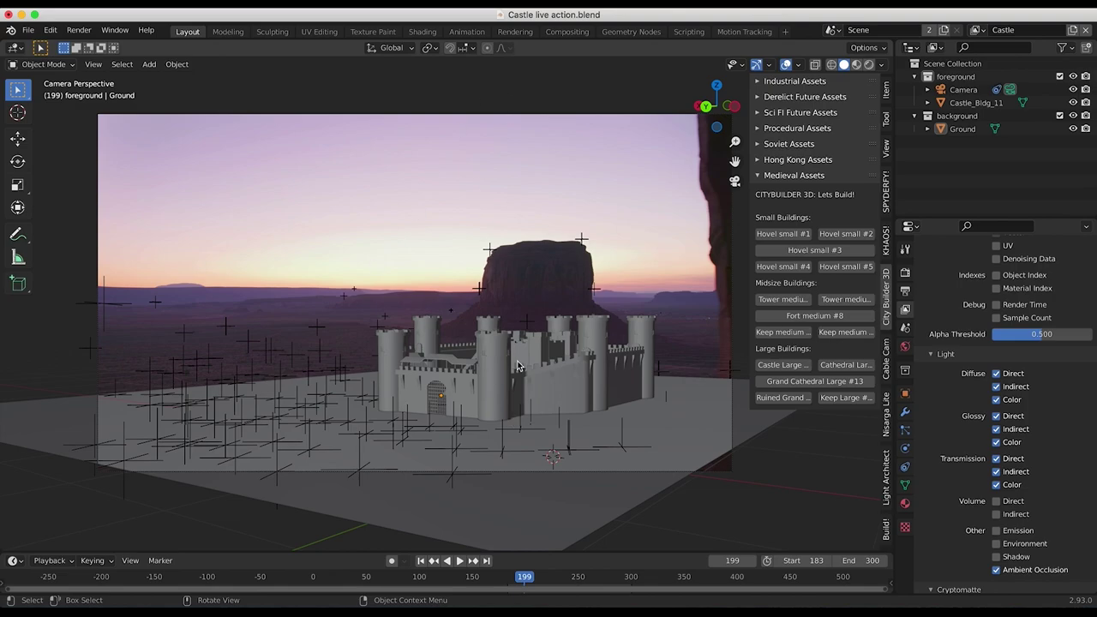
Select the castle, play back the tracked shot in the camera view with the sidebar hidden, and stop playback
scroll(471, 321, "up", 1)
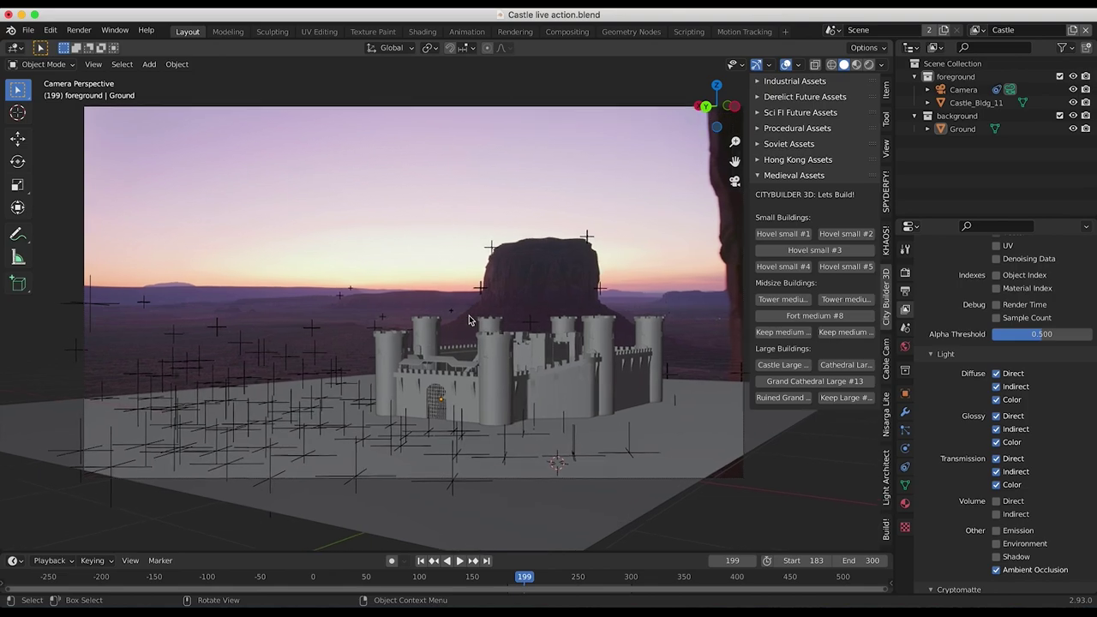
left_click(523, 334)
key("space")
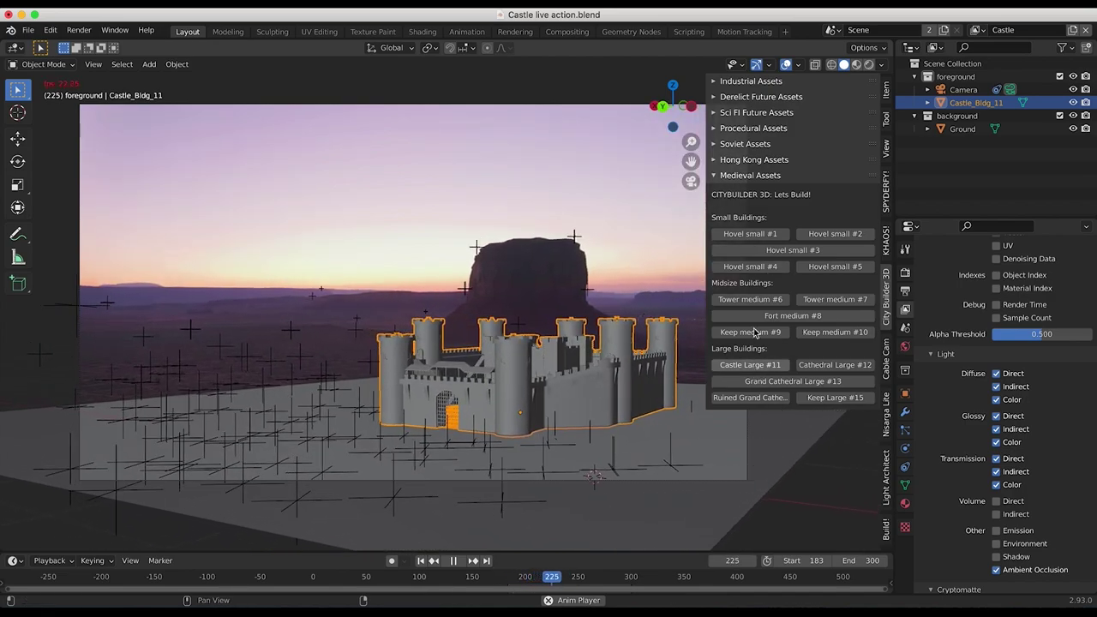
key("n")
key("Escape")
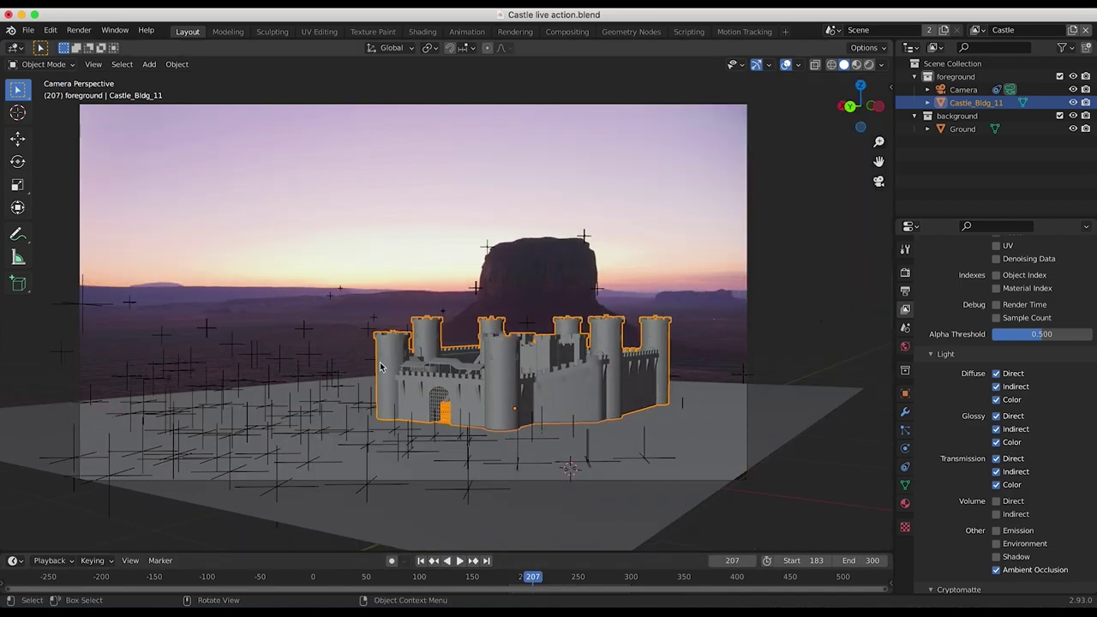
Select the ground and the castle in turn and compare their collection settings in the Castle and Castle Shadow view layers
left_click(636, 411)
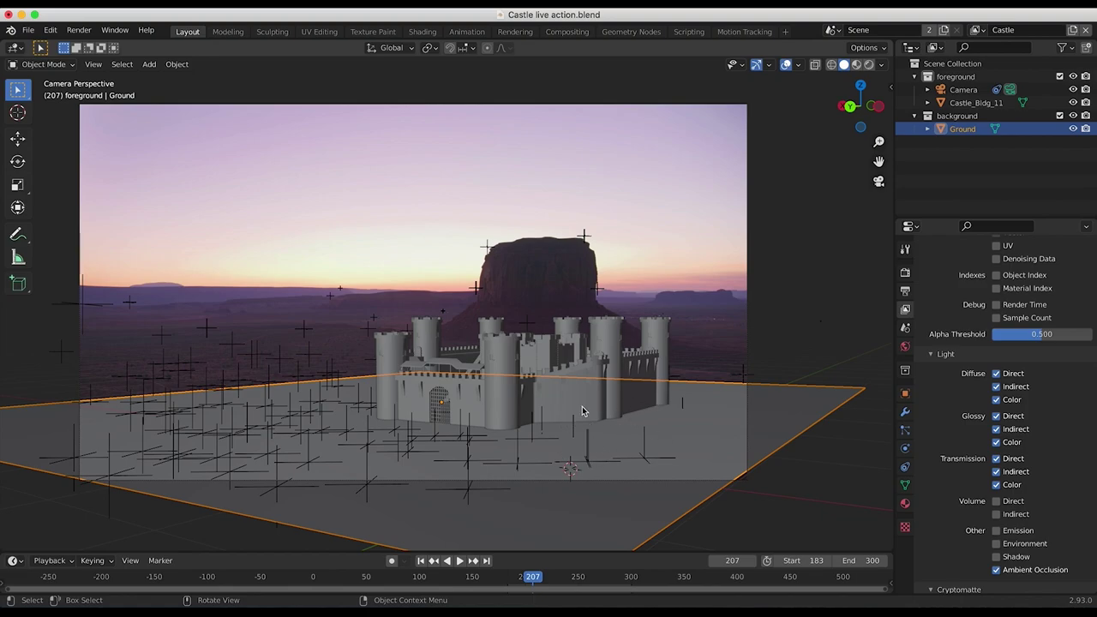
left_click(564, 334)
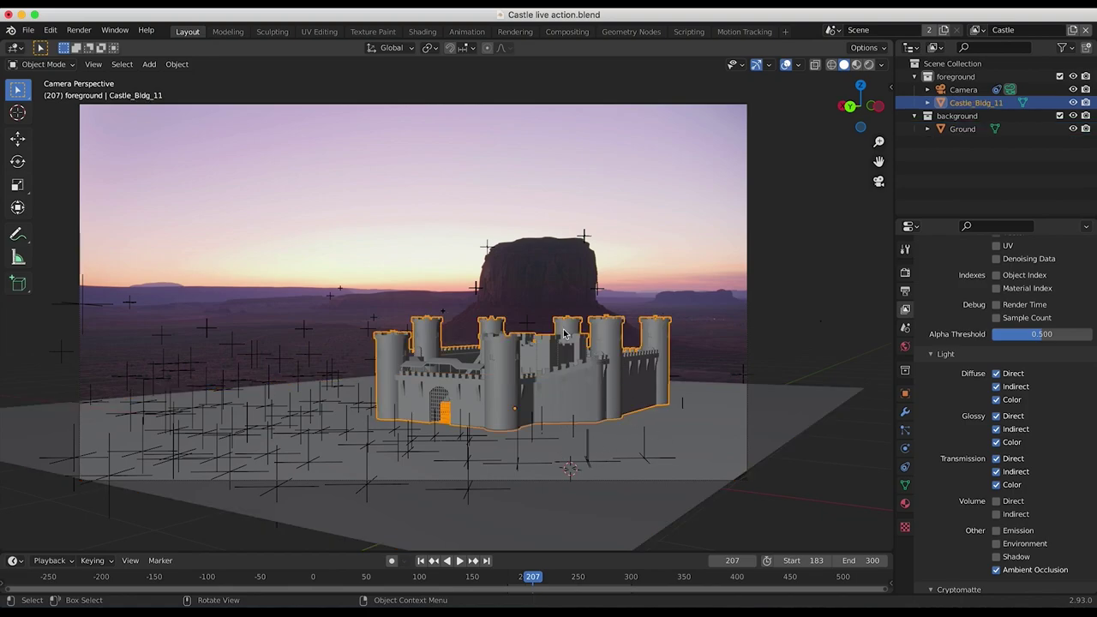
left_click(975, 30)
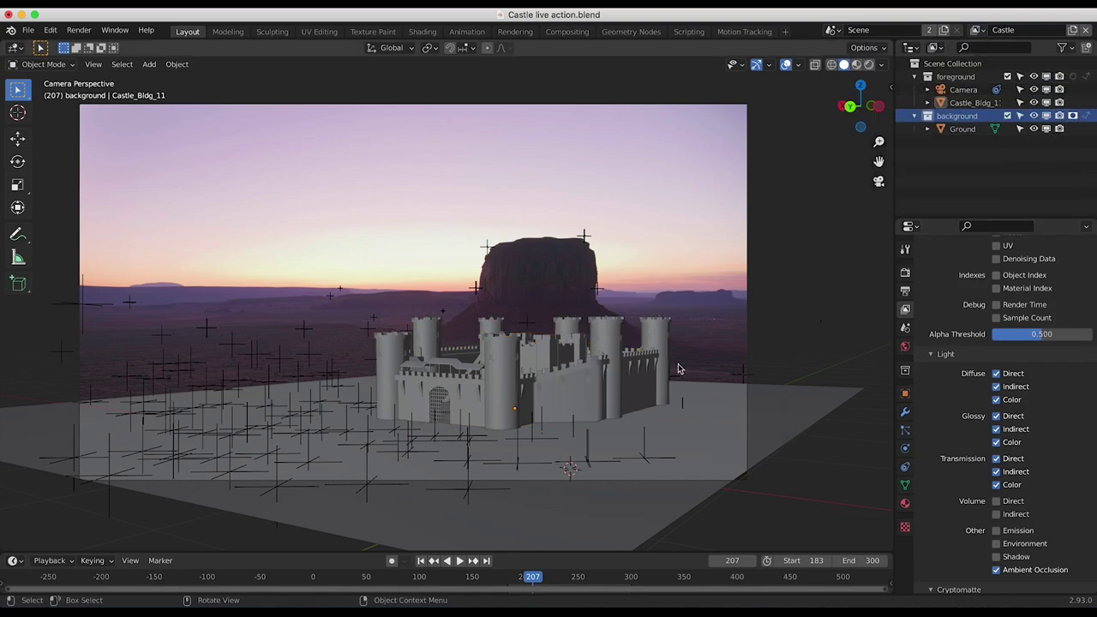
left_click(974, 30)
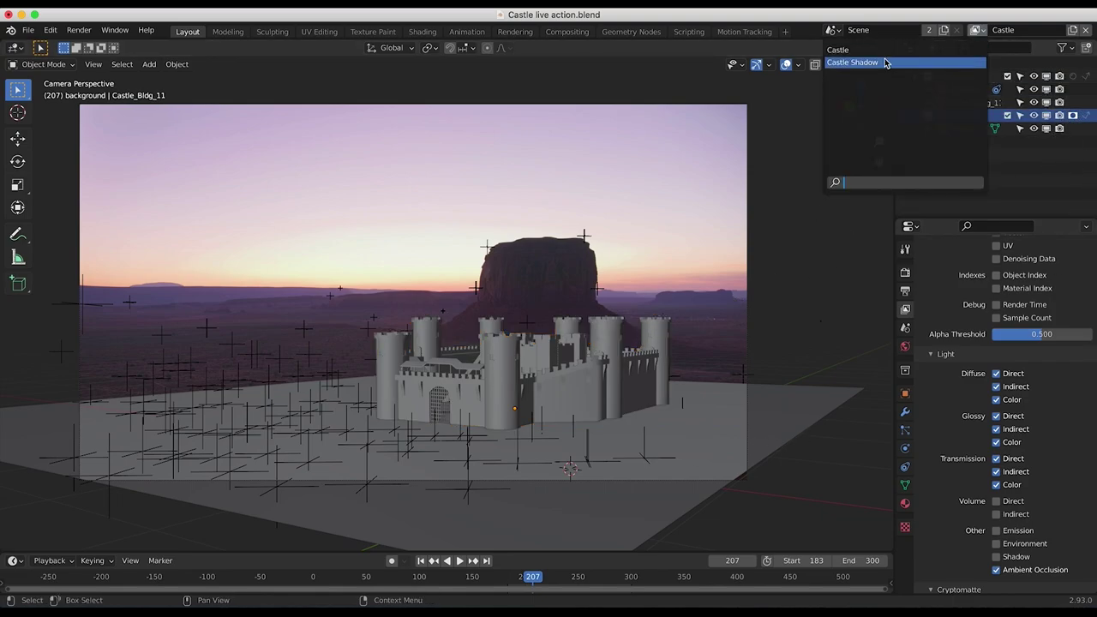
left_click(885, 63)
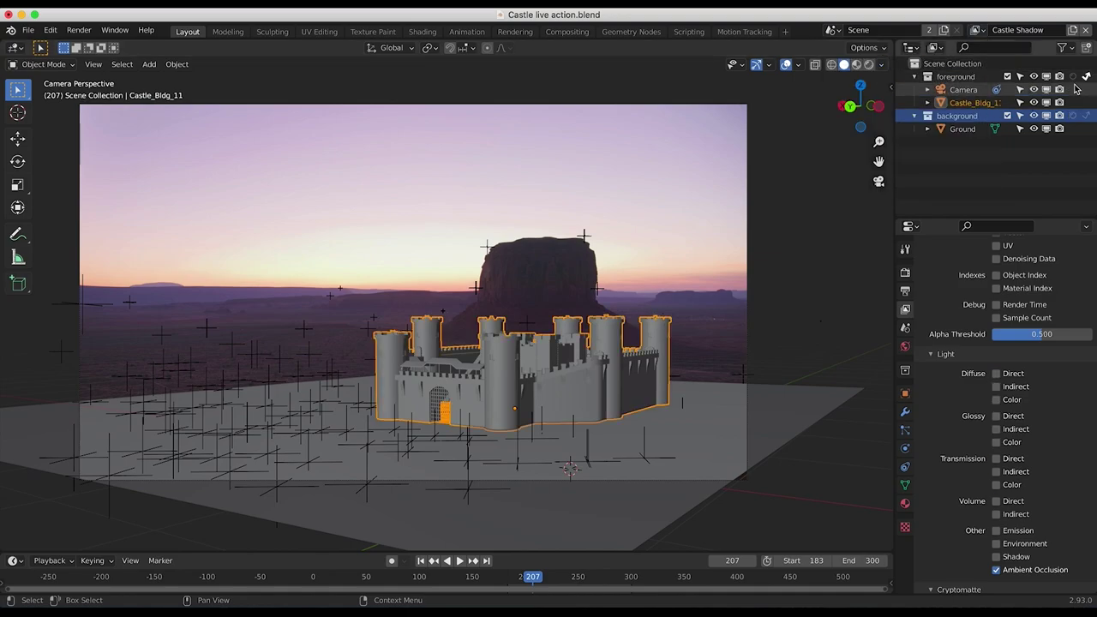
left_click(683, 400)
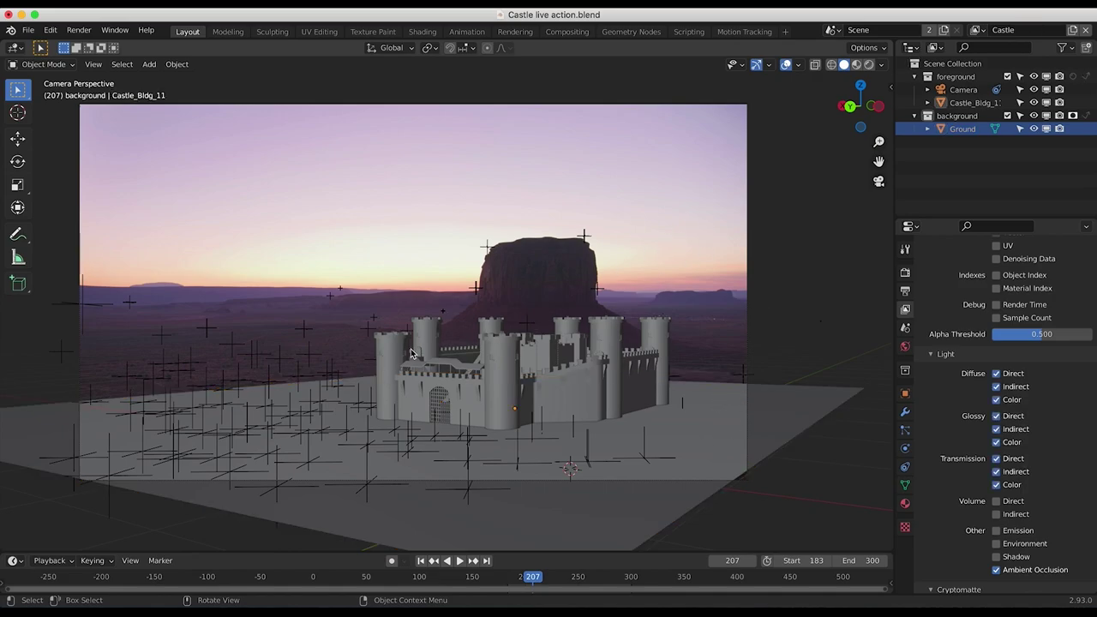
Disable the Z, Mist and Normal data passes for the Castle view layer
scroll(943, 343, "up", 5)
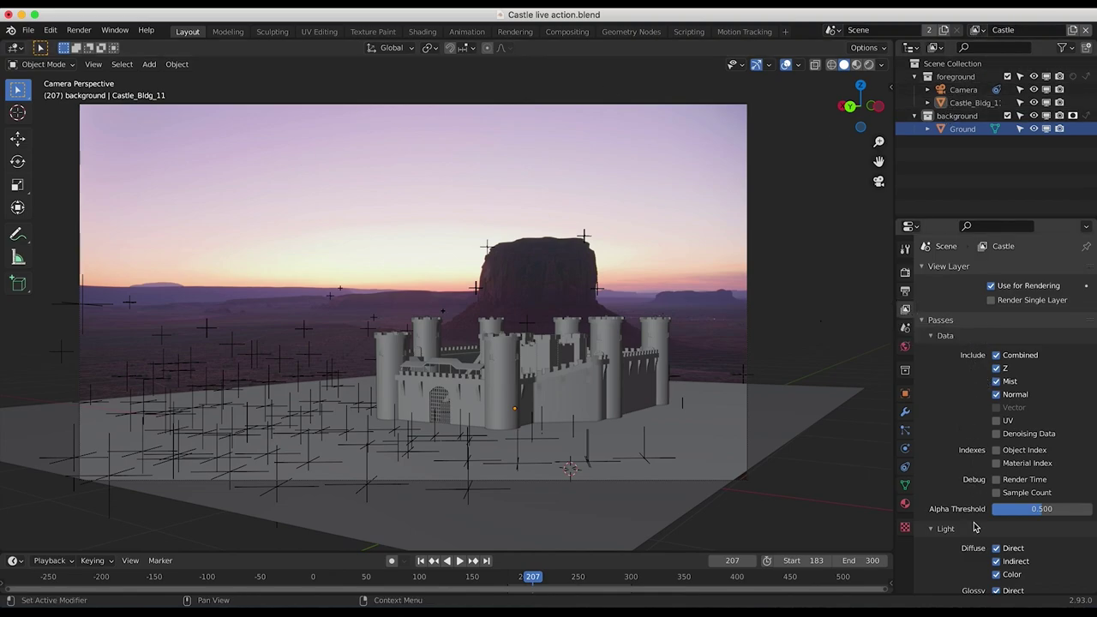
scroll(975, 524, "down", 5)
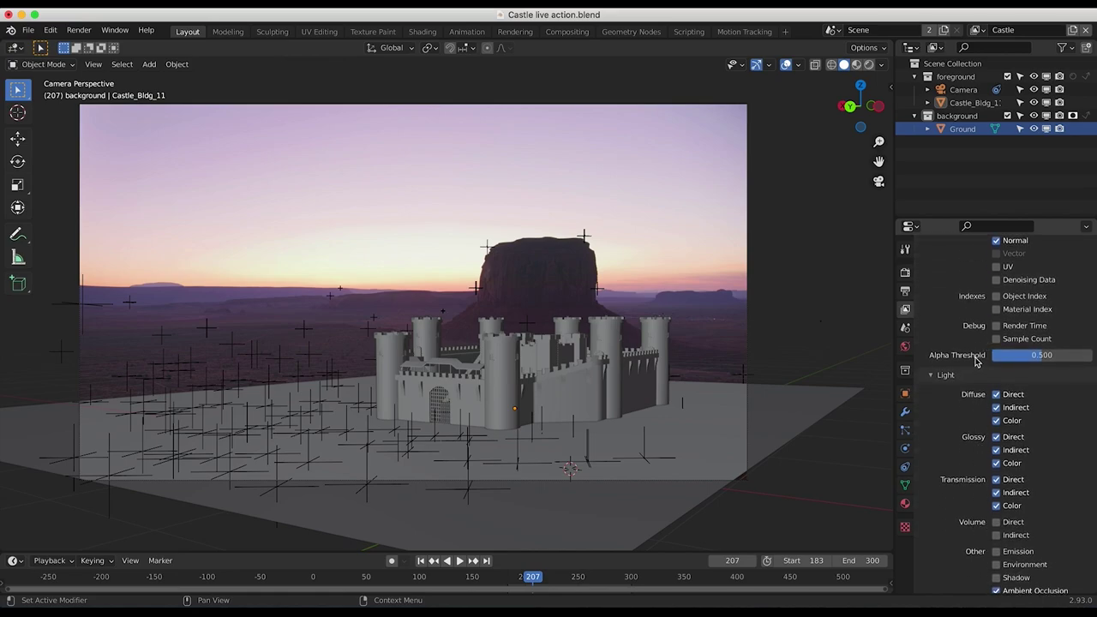
scroll(977, 358, "up", 5)
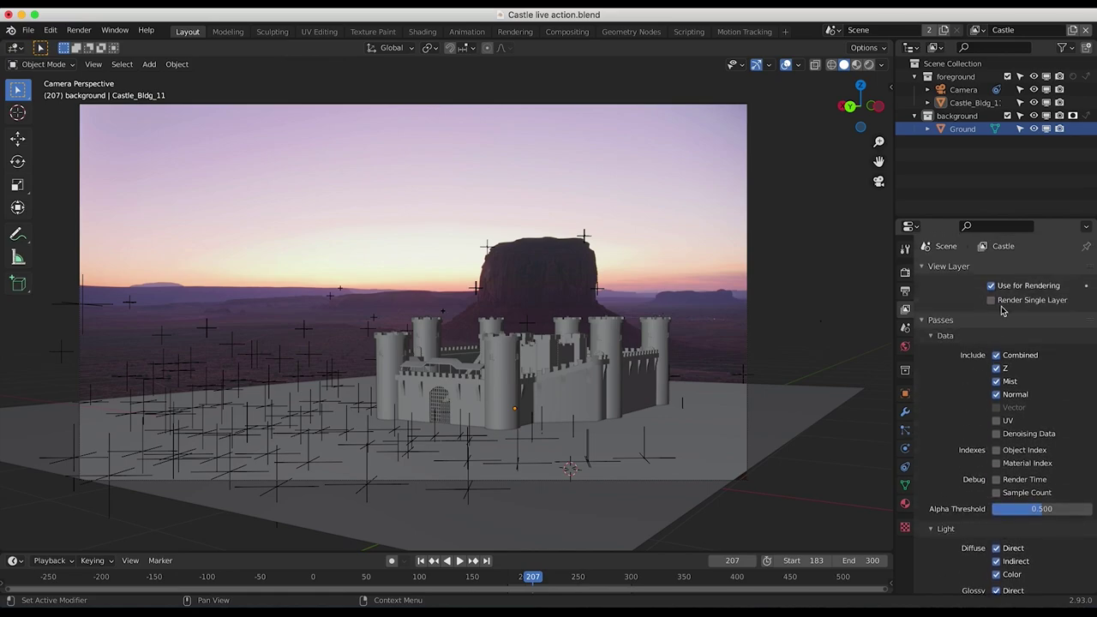
left_click(997, 370)
left_click(997, 382)
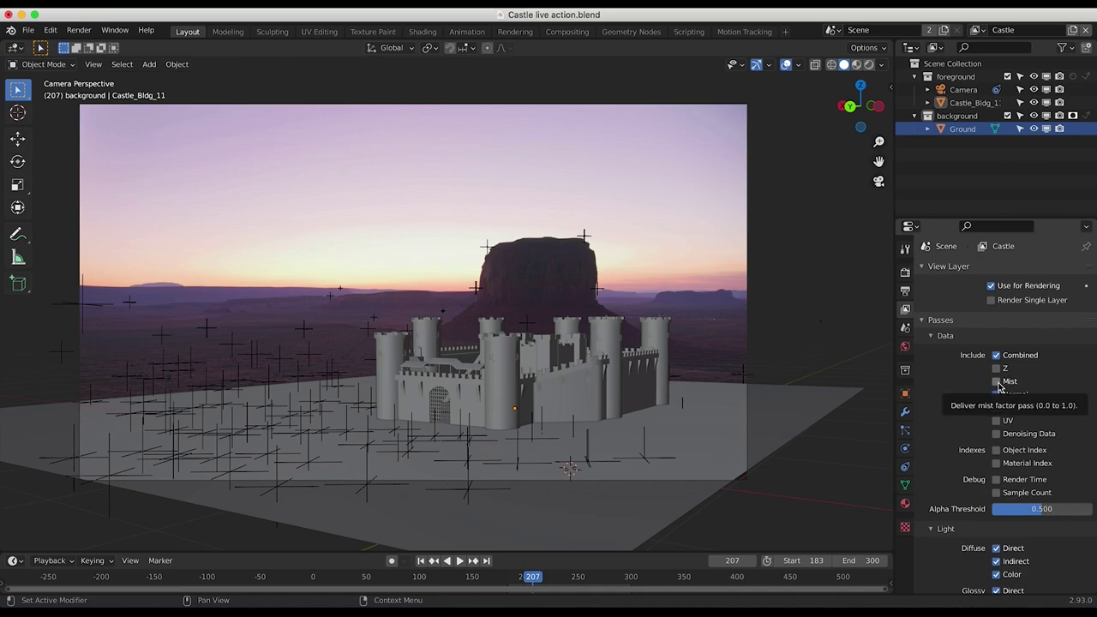
left_click(996, 395)
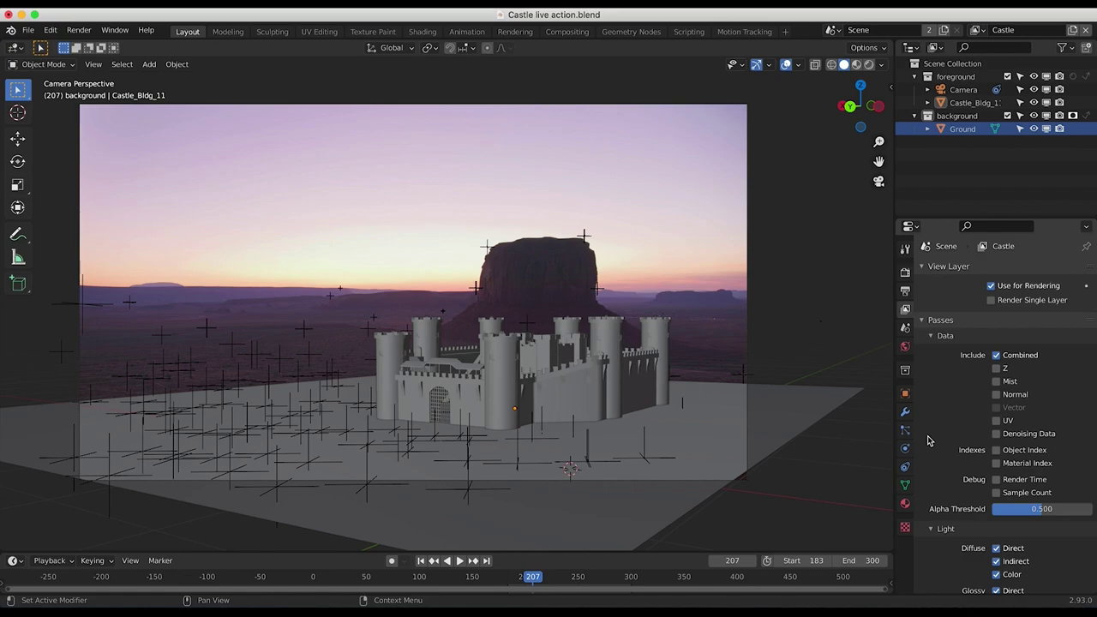
Examine the Diffuse, Glossy, Transmission and Ambient Occlusion light passes enabled for the Castle view layer
scroll(930, 441, "down", 3)
scroll(930, 441, "down", 7)
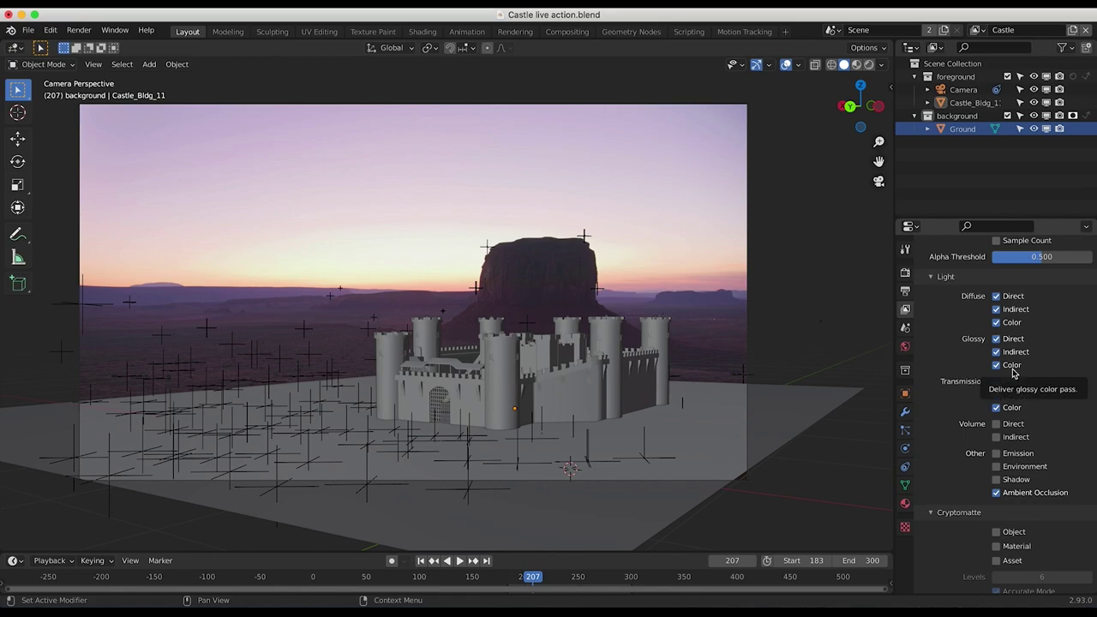
scroll(1014, 418, "down", 2)
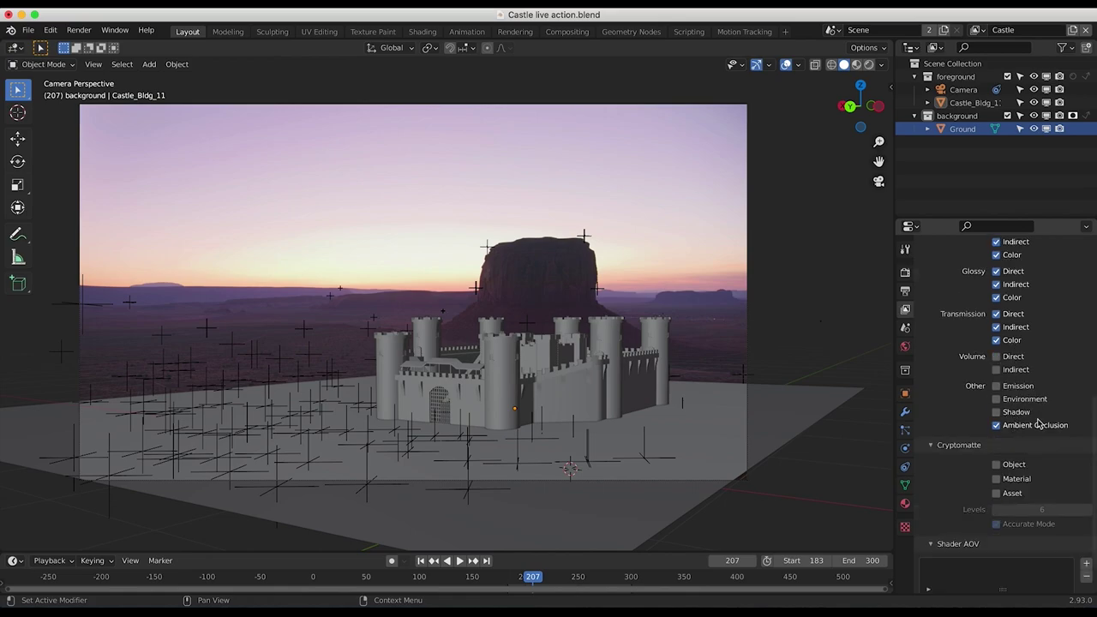
scroll(1024, 440, "up", 2)
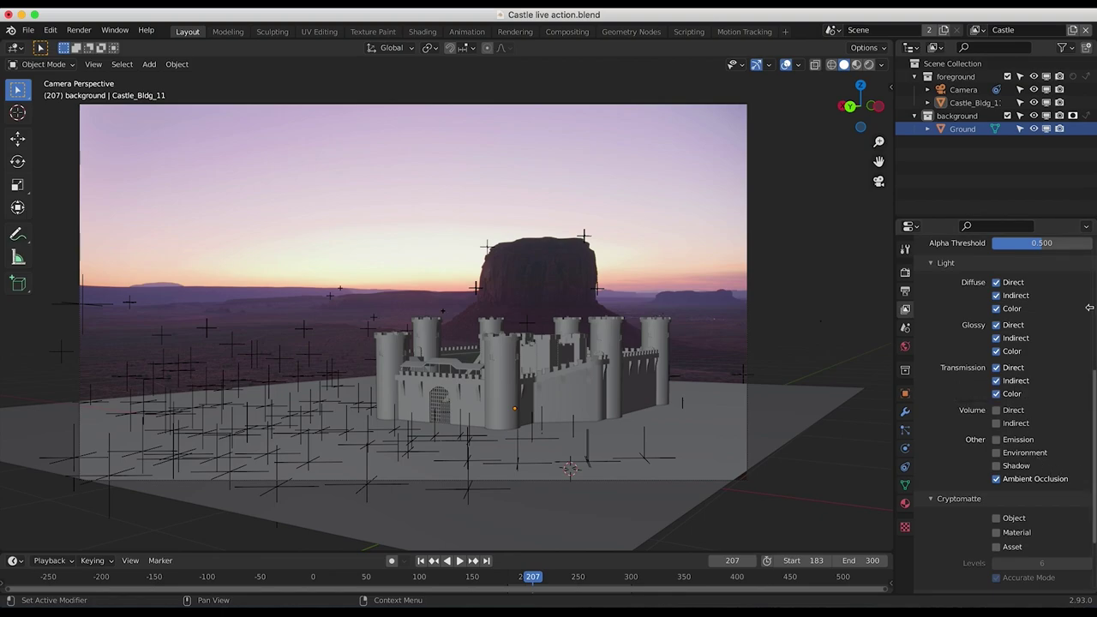
scroll(944, 344, "up", 3)
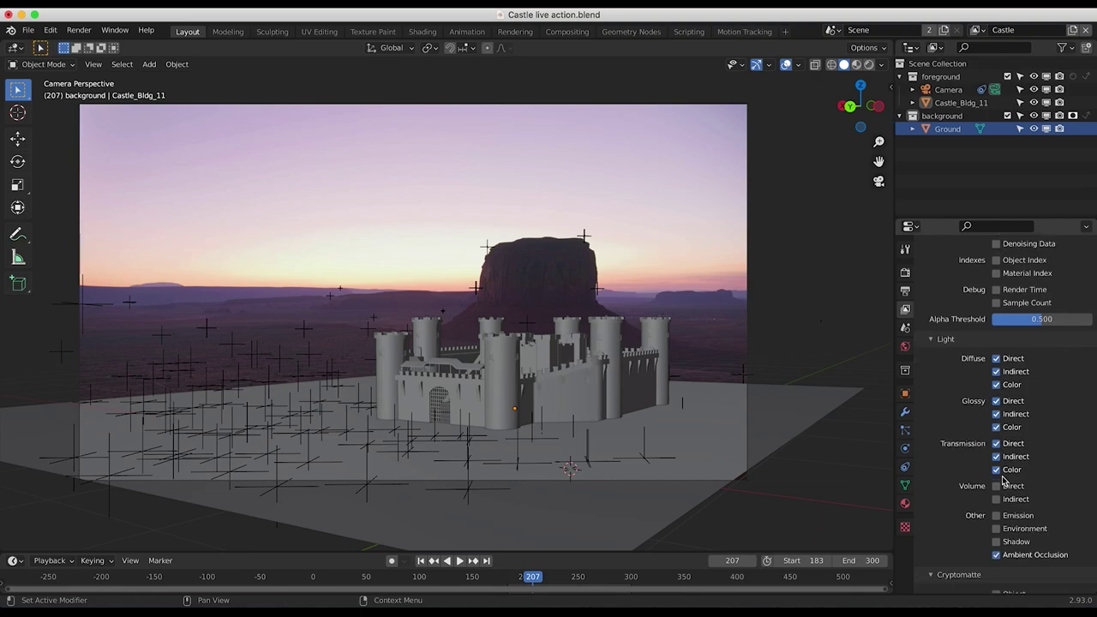
scroll(1020, 445, "down", 1)
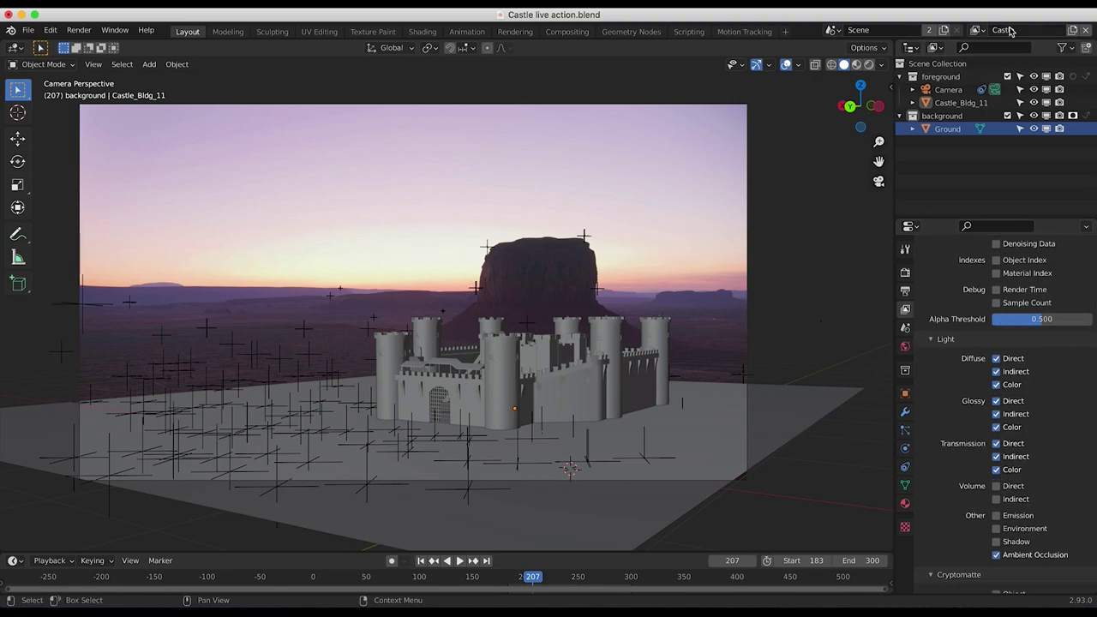
Review the render passes of the Castle Shadow view layer and return to the Castle view layer
left_click(977, 30)
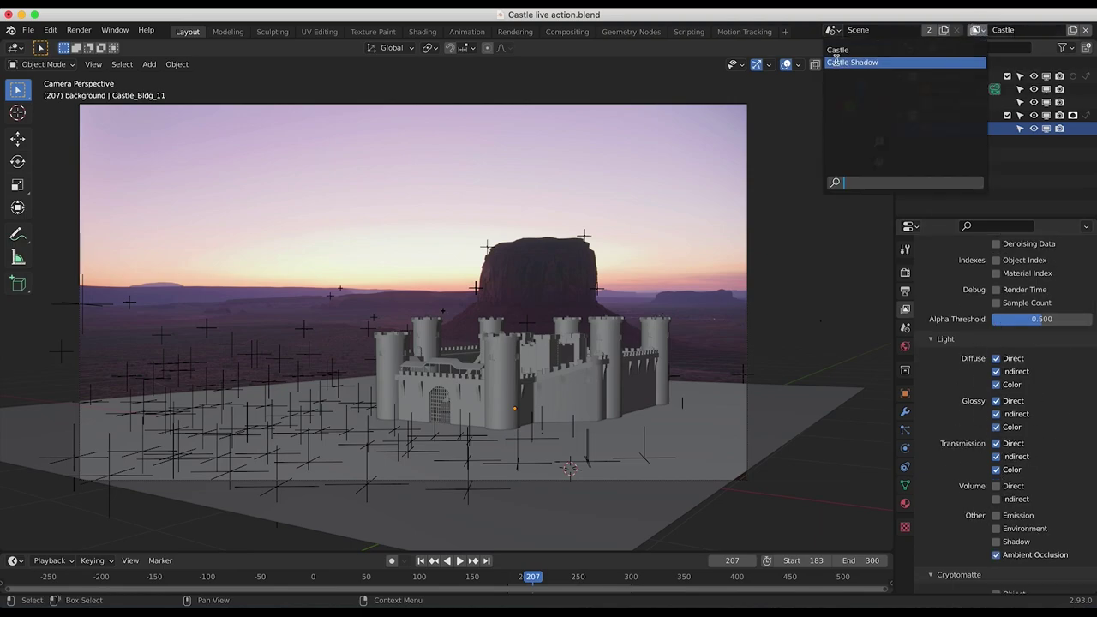
left_click(852, 62)
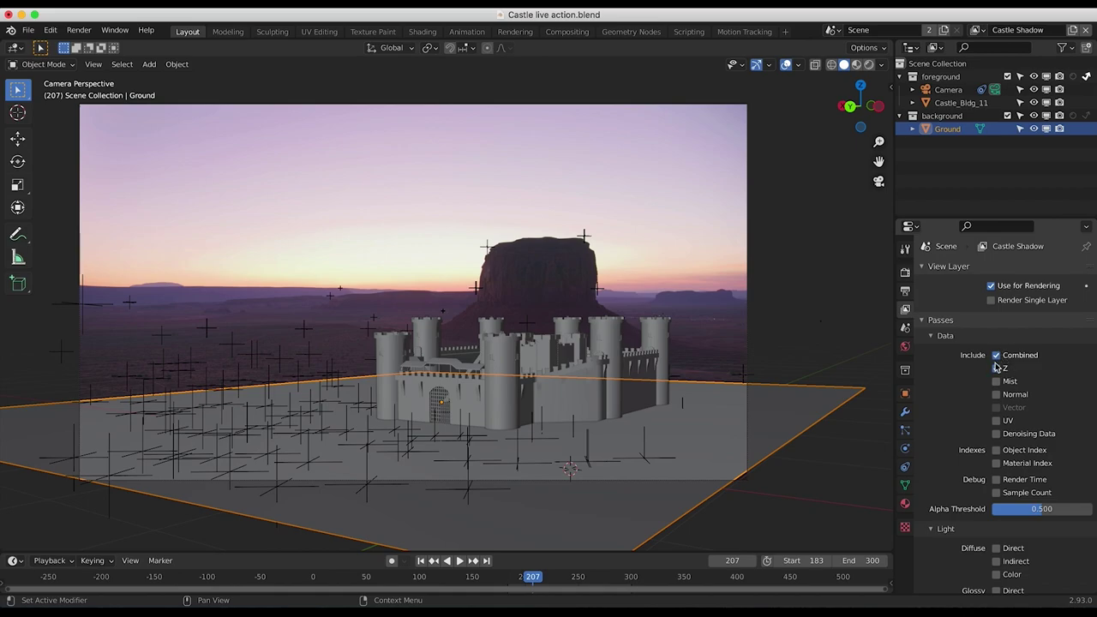
scroll(975, 427, "down", 5)
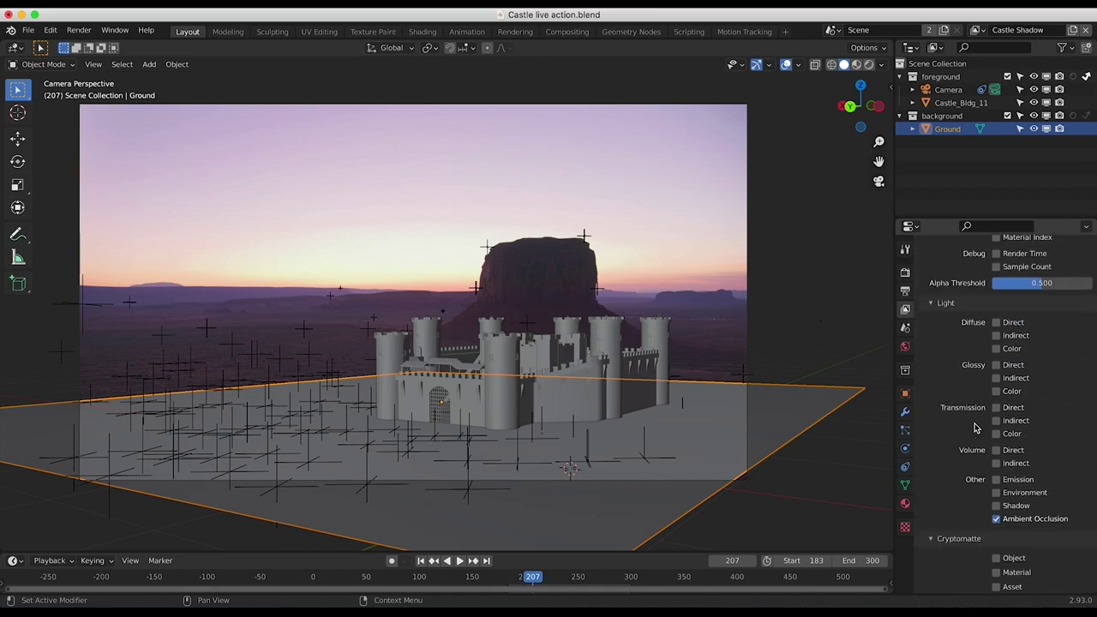
scroll(975, 427, "down", 3)
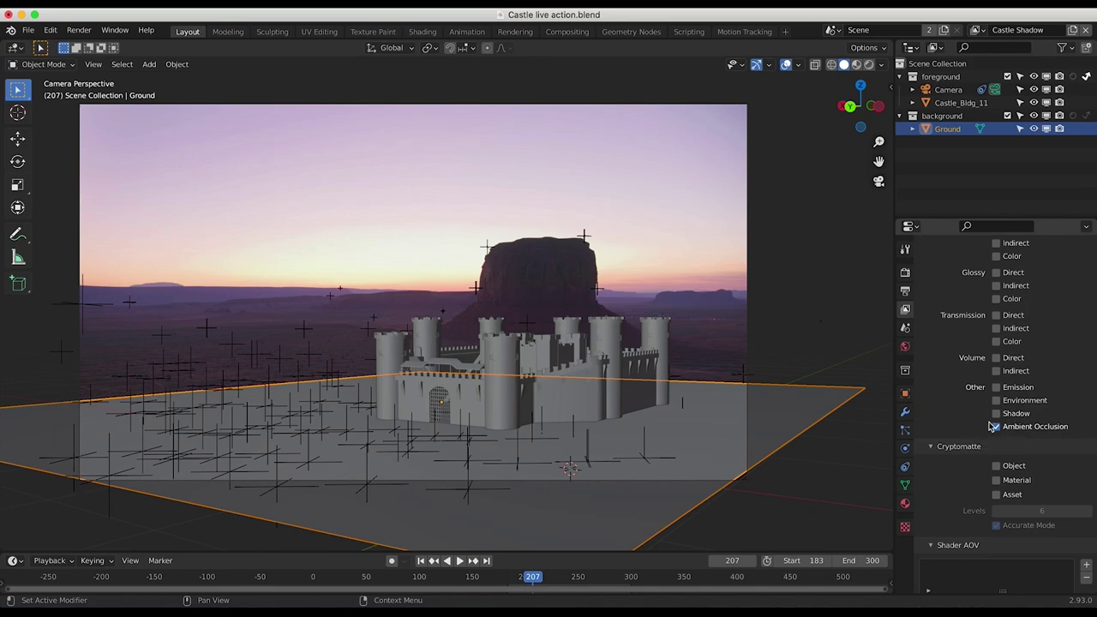
scroll(1021, 341, "up", 7)
scroll(1021, 341, "up", 3)
left_click(977, 30)
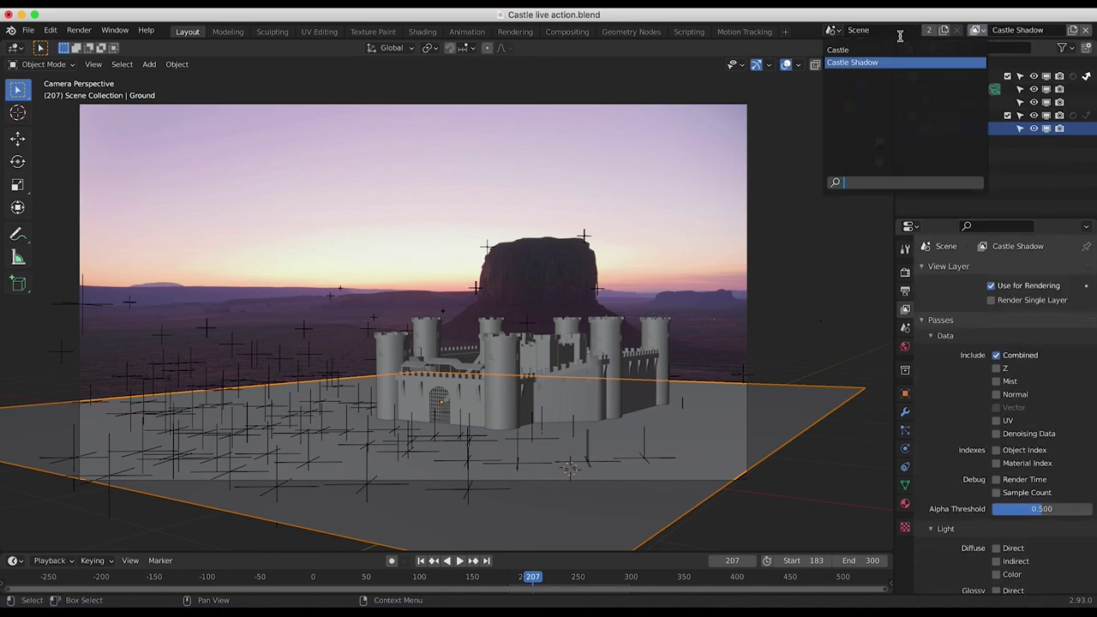
left_click(838, 49)
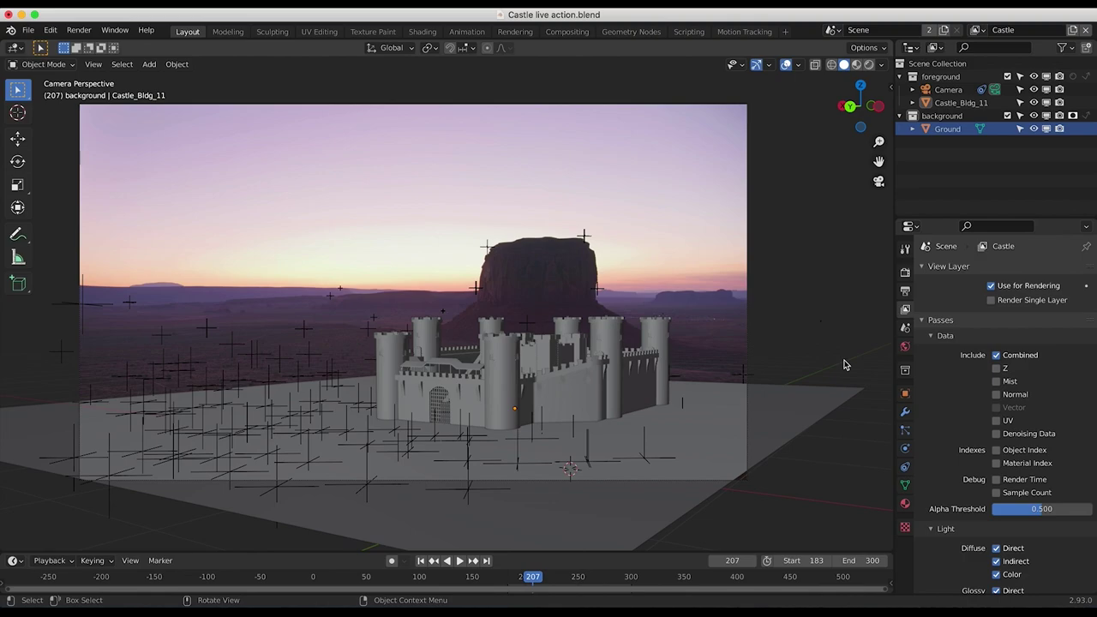
Set the render output file format to OpenEXR MultiLayer
left_click(905, 293)
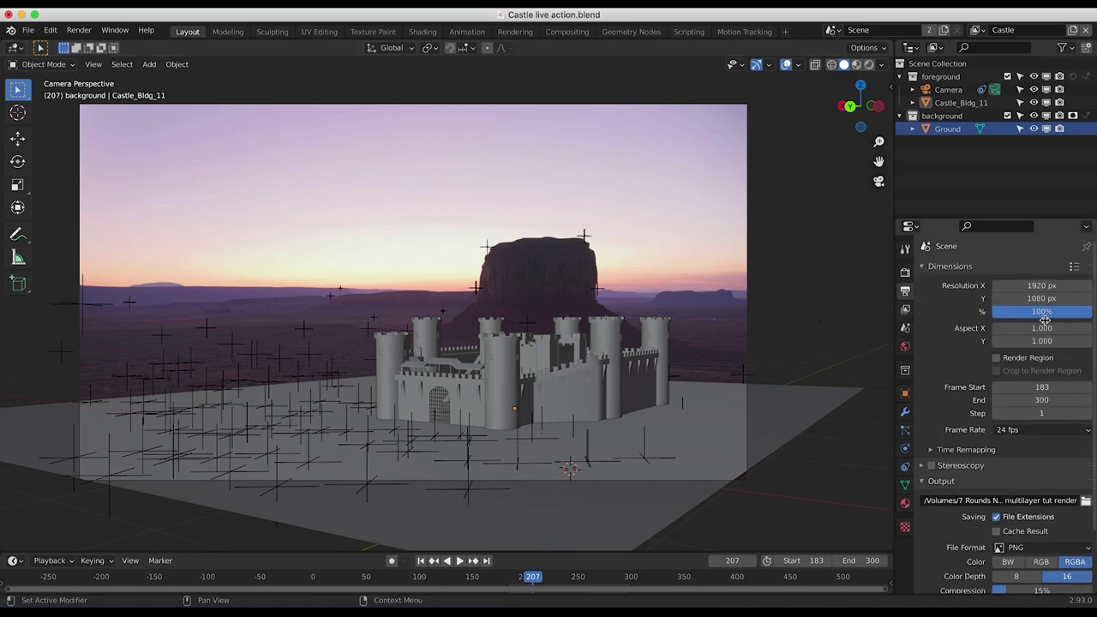
scroll(977, 532, "down", 3)
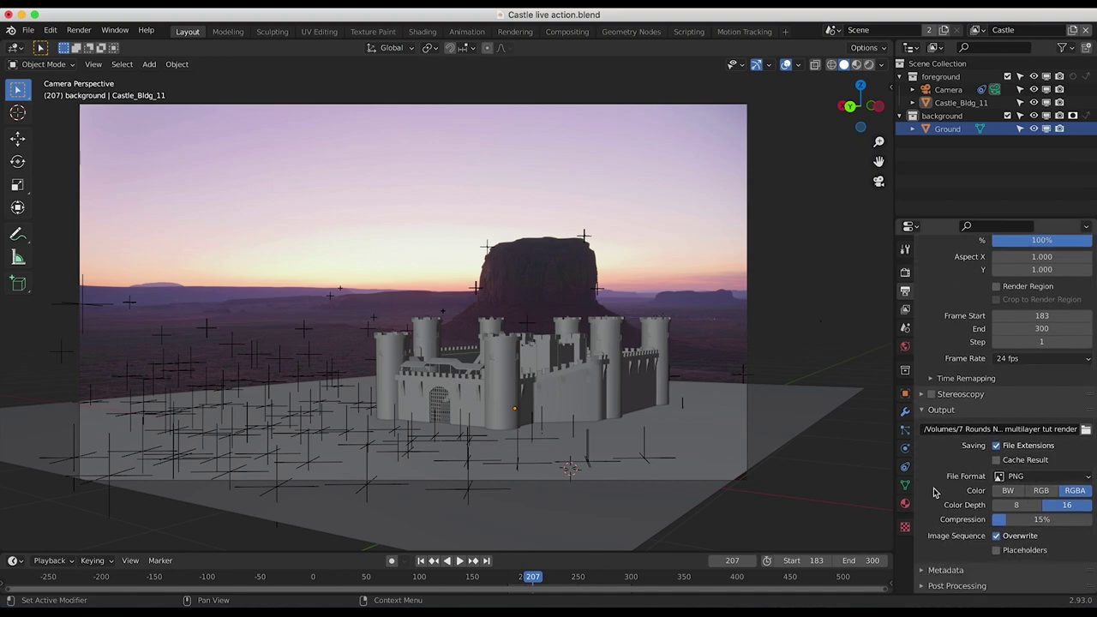
left_click(1012, 480)
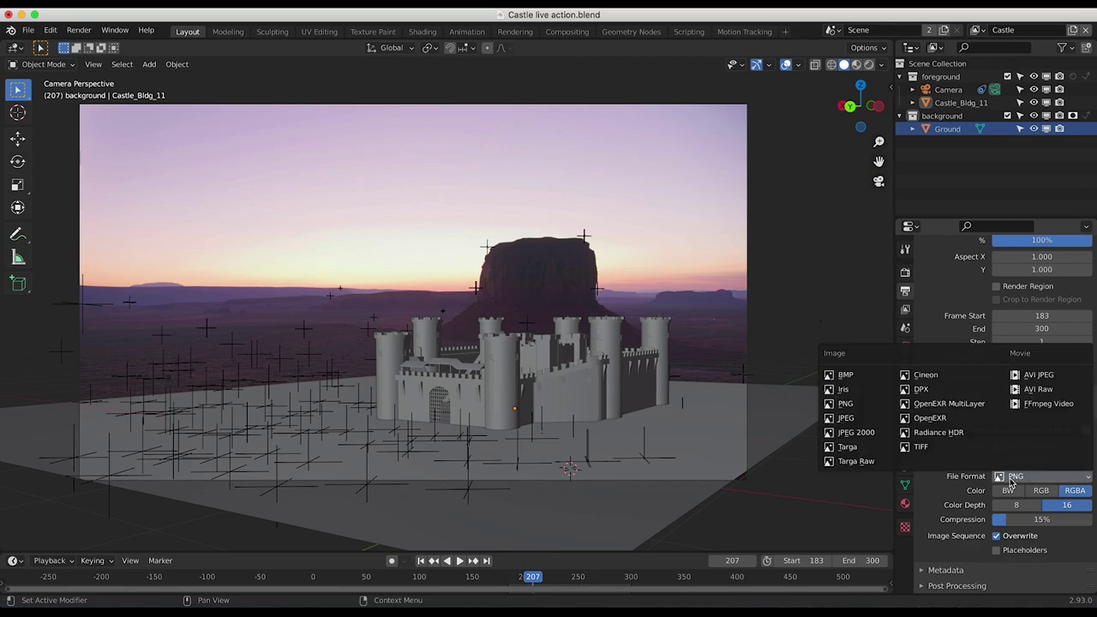
left_click(943, 406)
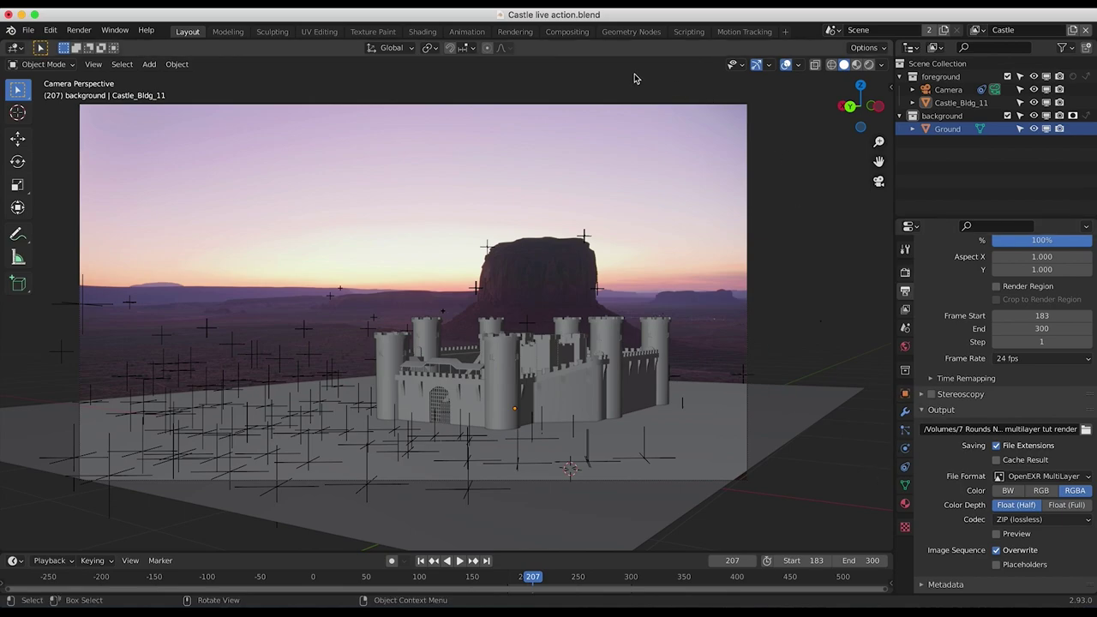
Switch to the Compositing workspace at the Castle layer's Render Layers node
left_click(567, 31)
scroll(403, 250, "left", 5)
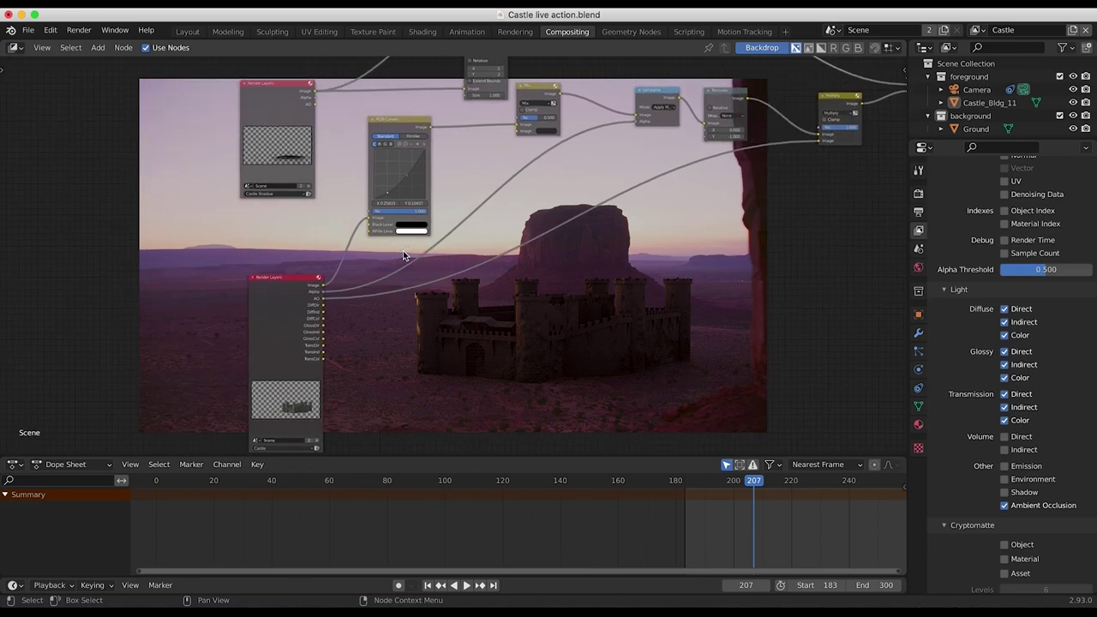
scroll(403, 251, "down", 4)
Add a File Output node and connect the DiffCol pass of the Castle Render Layers node to its Image input
key("shift+a")
mouse_move(398, 315)
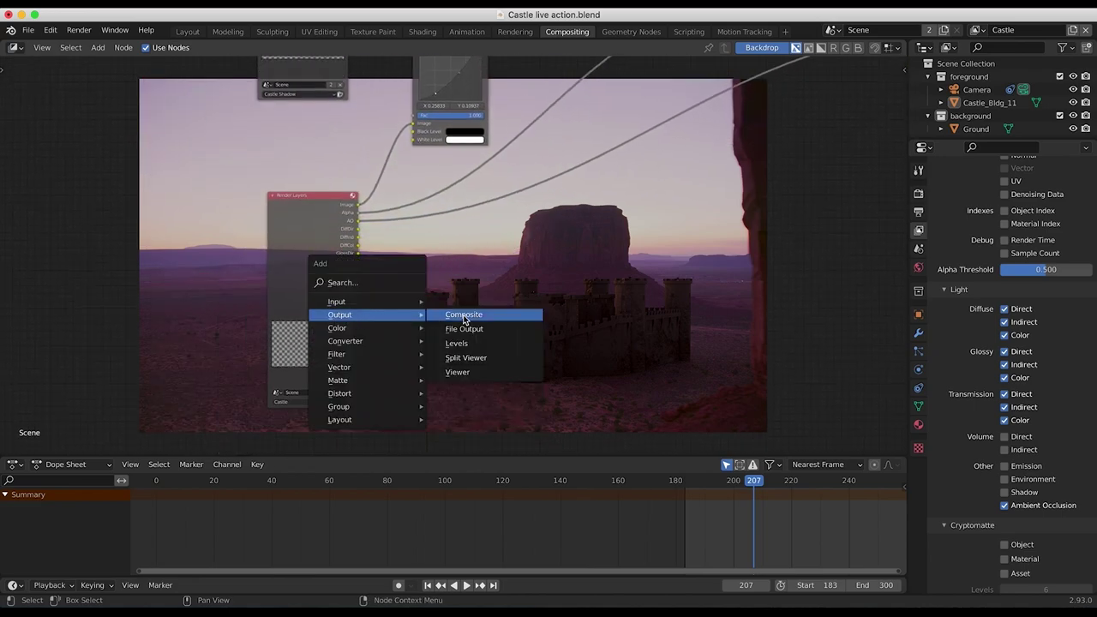
left_click(463, 328)
left_click_drag(357, 246, 470, 324)
scroll(352, 277, "up", 1)
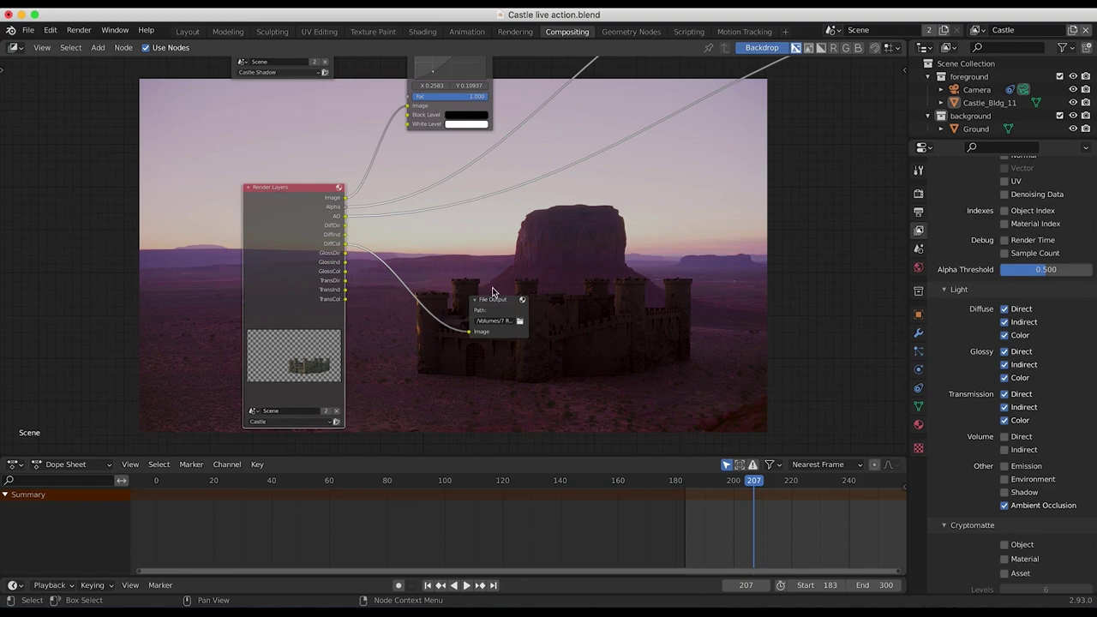
Show the scene's output settings and delete the File Output node from the compositing tree
left_click(919, 212)
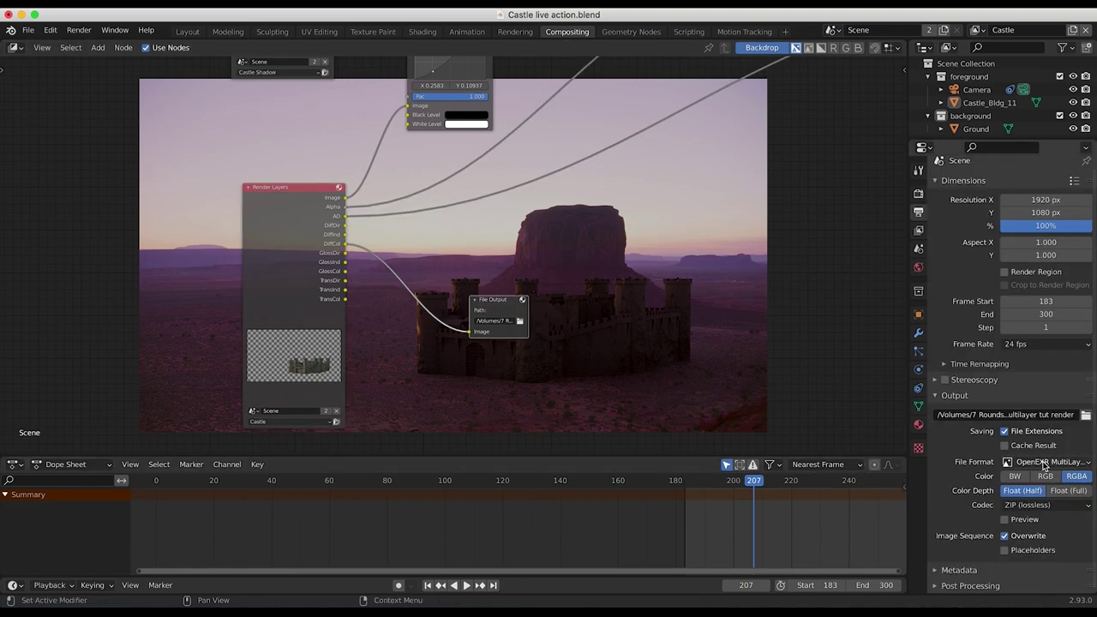
key("x")
mouse_move(318, 207)
middle_mouse_down()
mouse_move(309, 165)
mouse_move(306, 239)
mouse_move(330, 215)
middle_mouse_up()
scroll(350, 170, "down", 1)
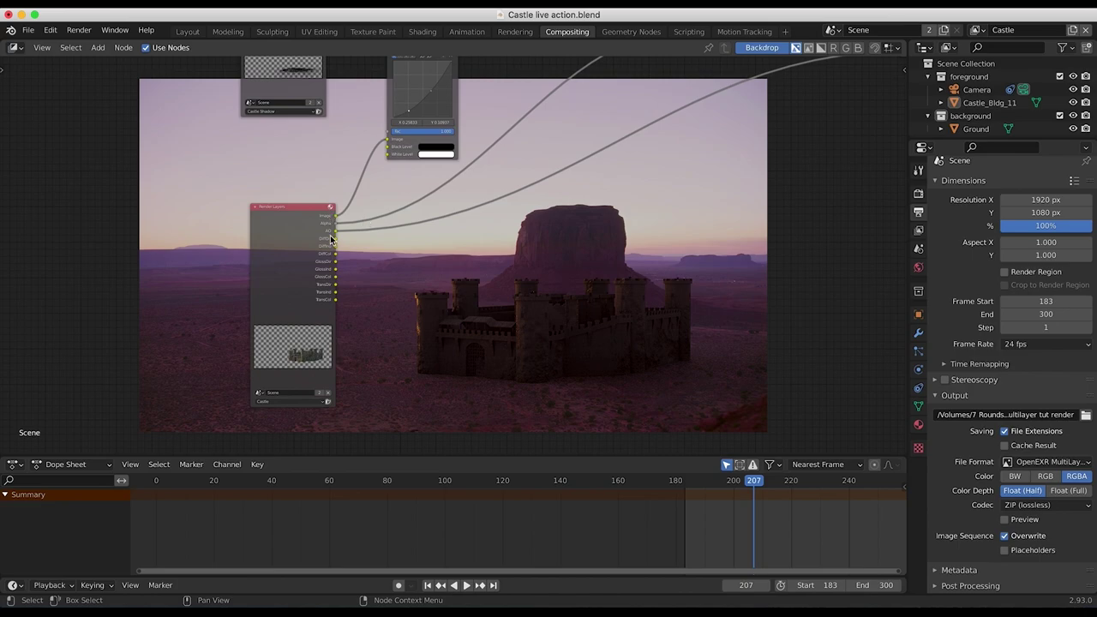
scroll(565, 200, "left", 1)
scroll(567, 199, "right", 9)
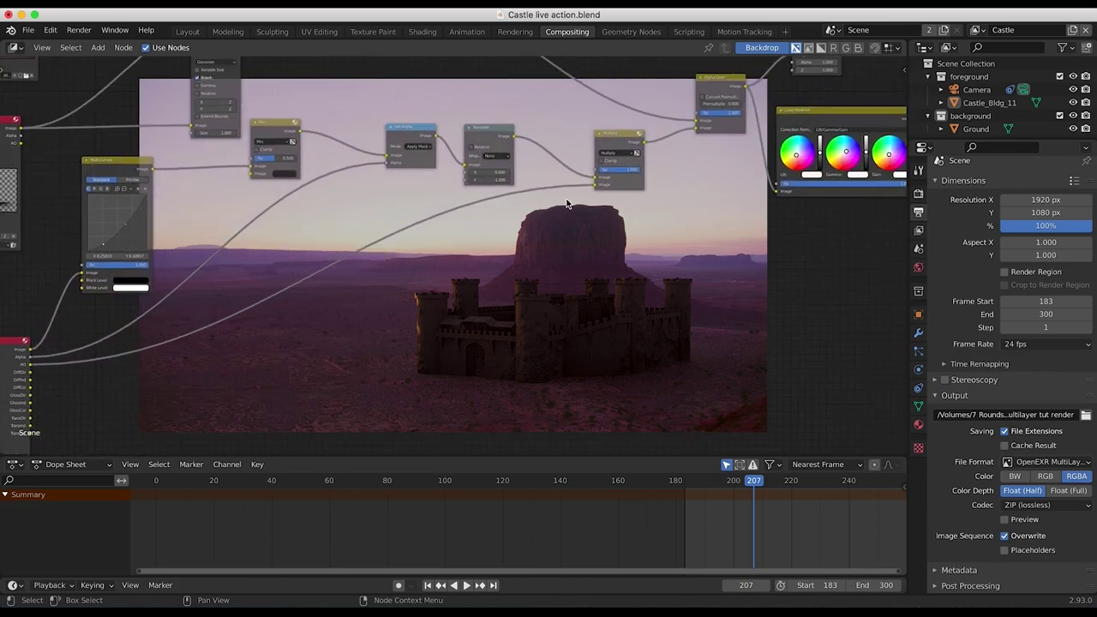
Start rendering the animation from the compositing setup and cancel the render
scroll(569, 194, "up", 2)
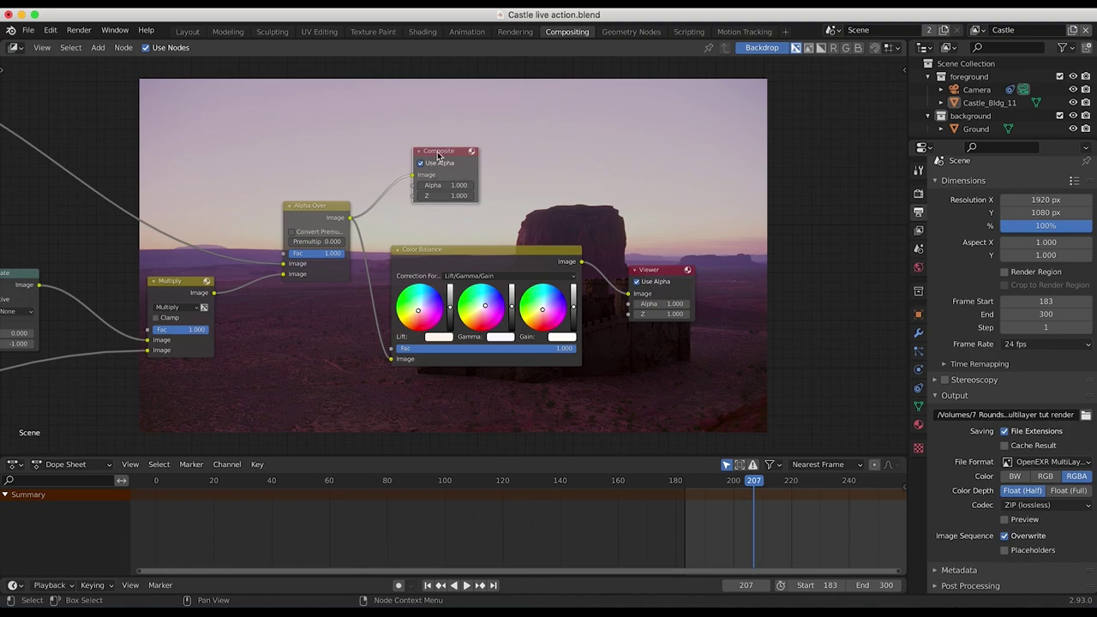
key("Home")
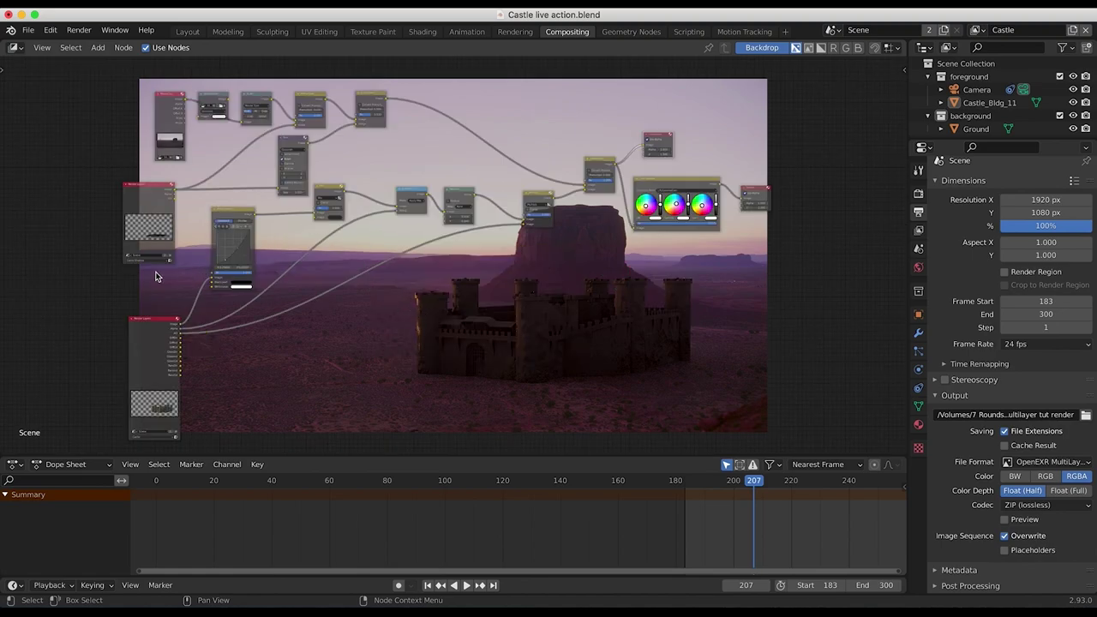
scroll(545, 547, "right", 5, "ctrl")
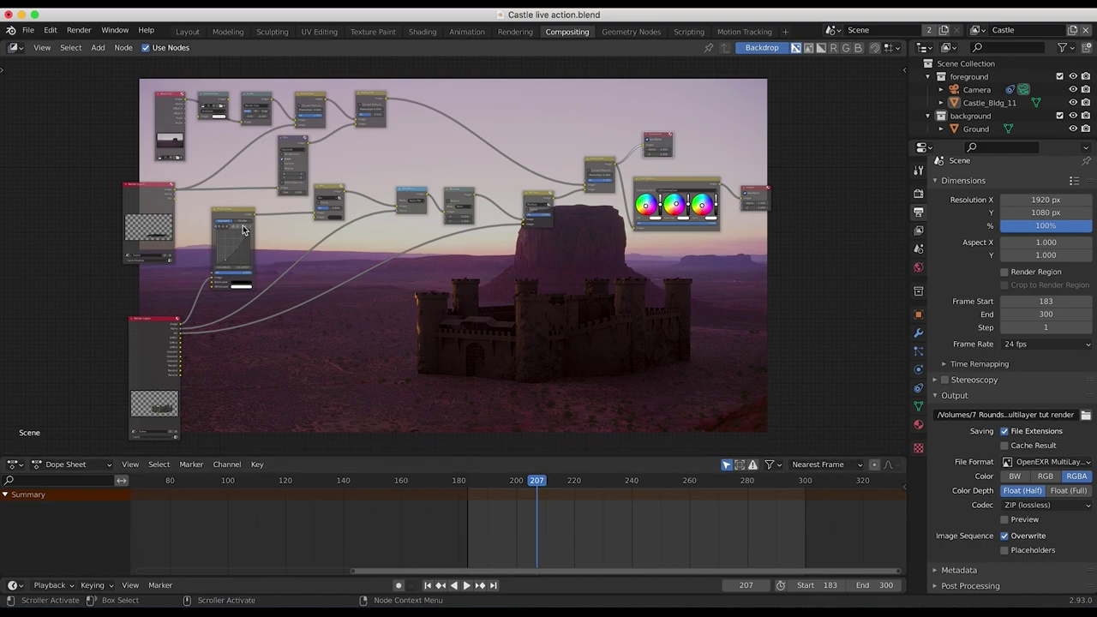
left_click(78, 31)
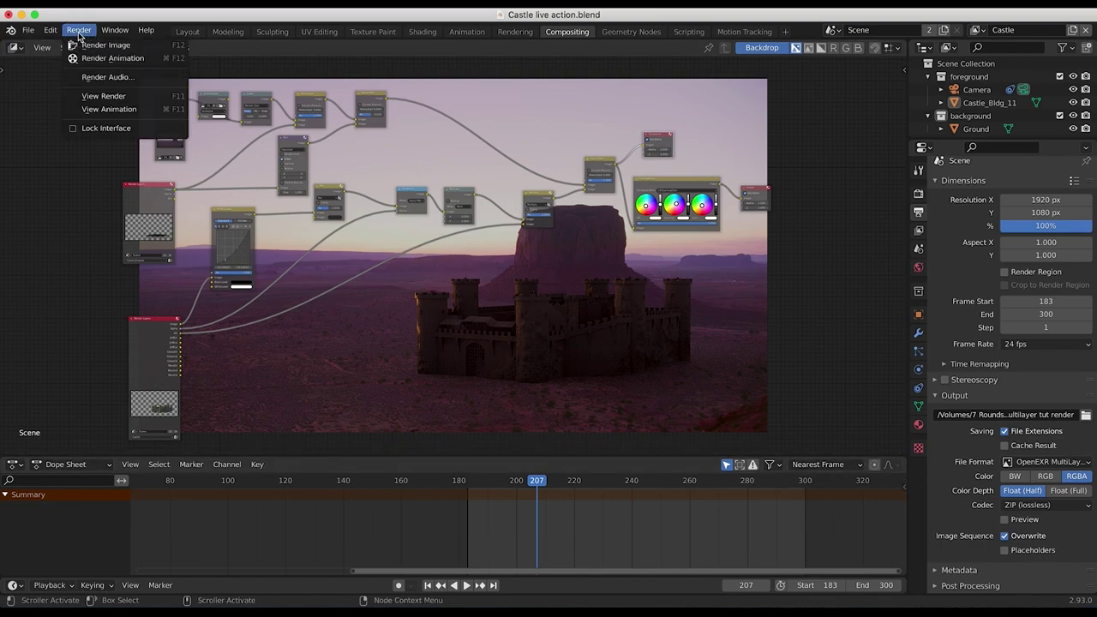
left_click(112, 58)
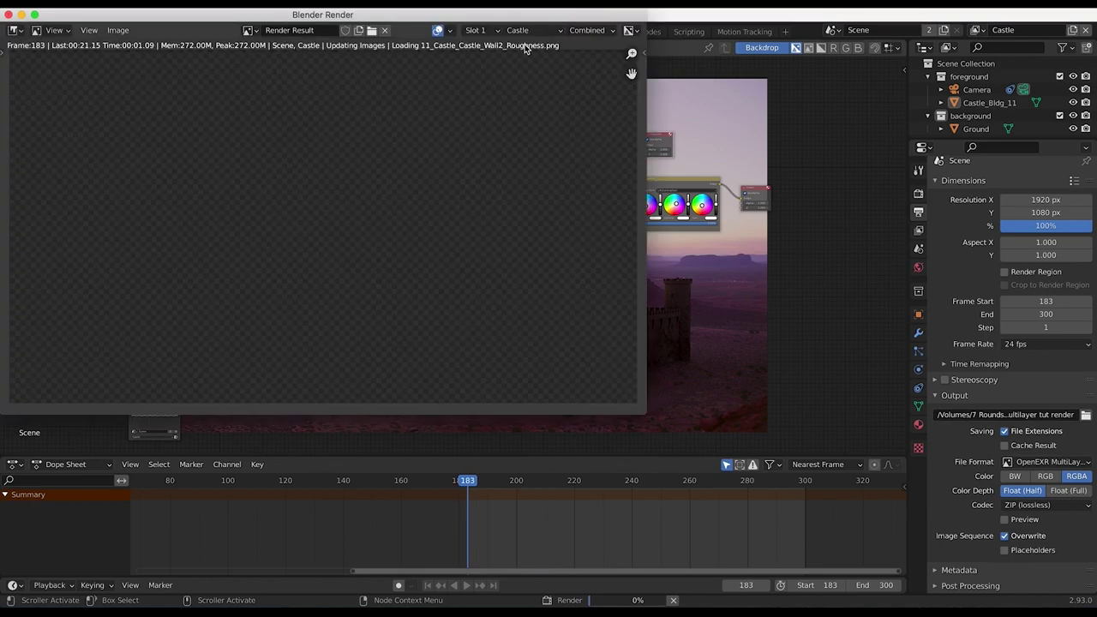
key("Escape")
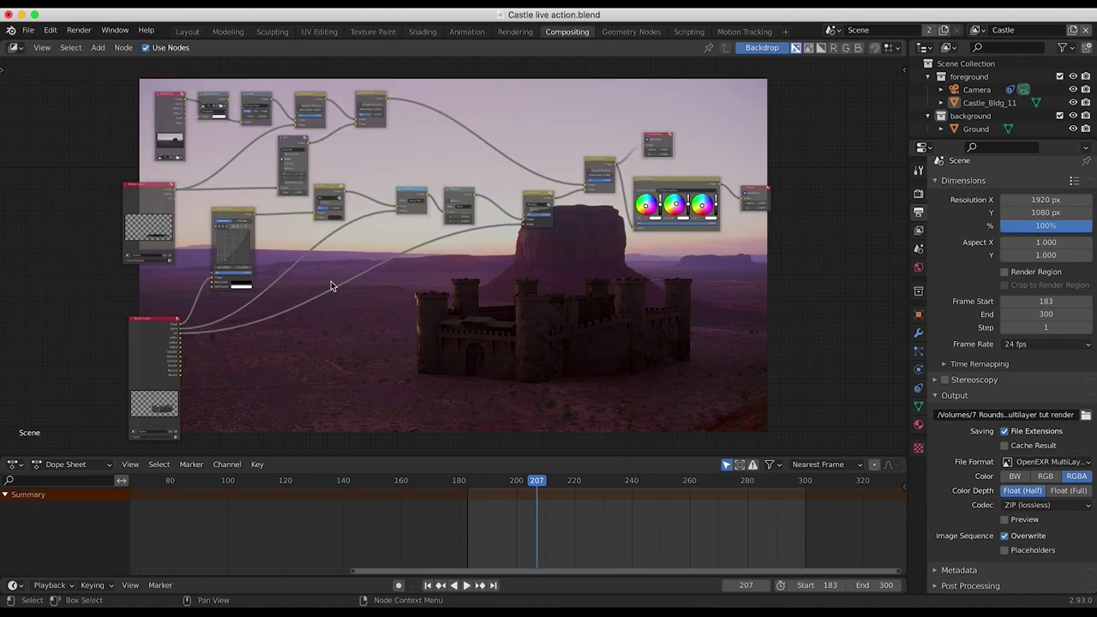
Accept "castle live action multilayer tut render" as the output file name in the Castle live action multilayer tut render folder and start rendering the animation
left_click(1020, 415)
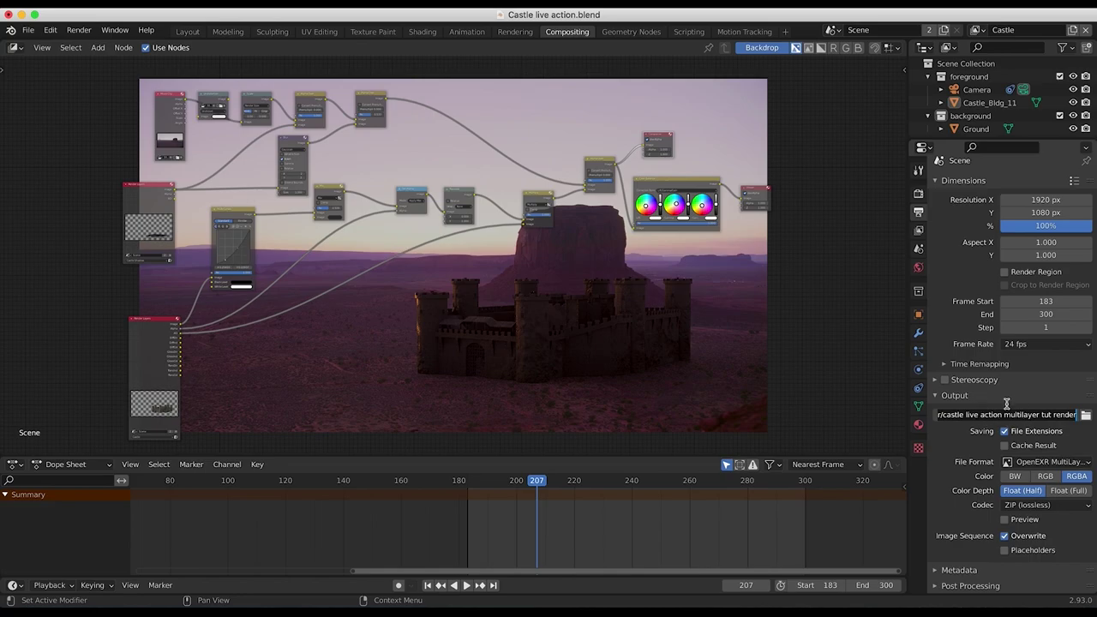
left_click(1089, 424)
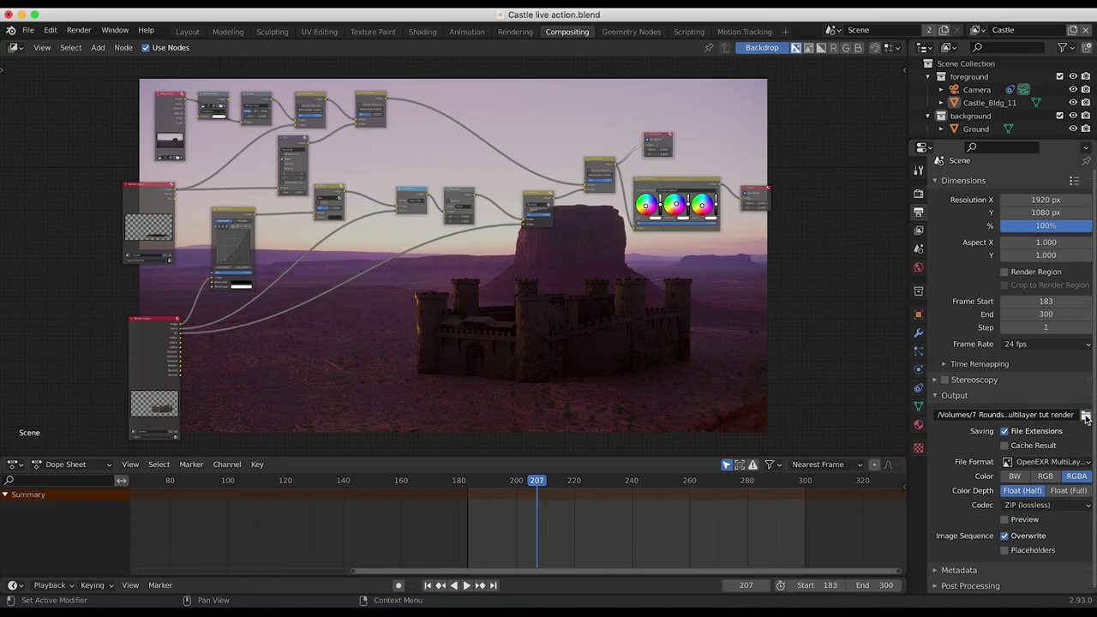
left_click(1086, 415)
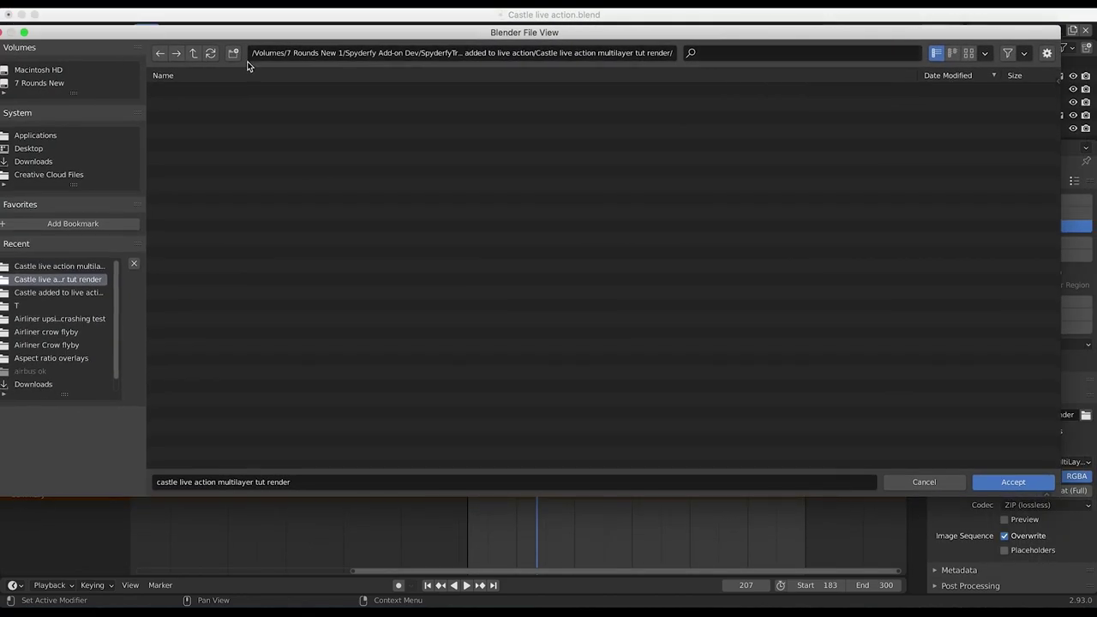
left_click(206, 484)
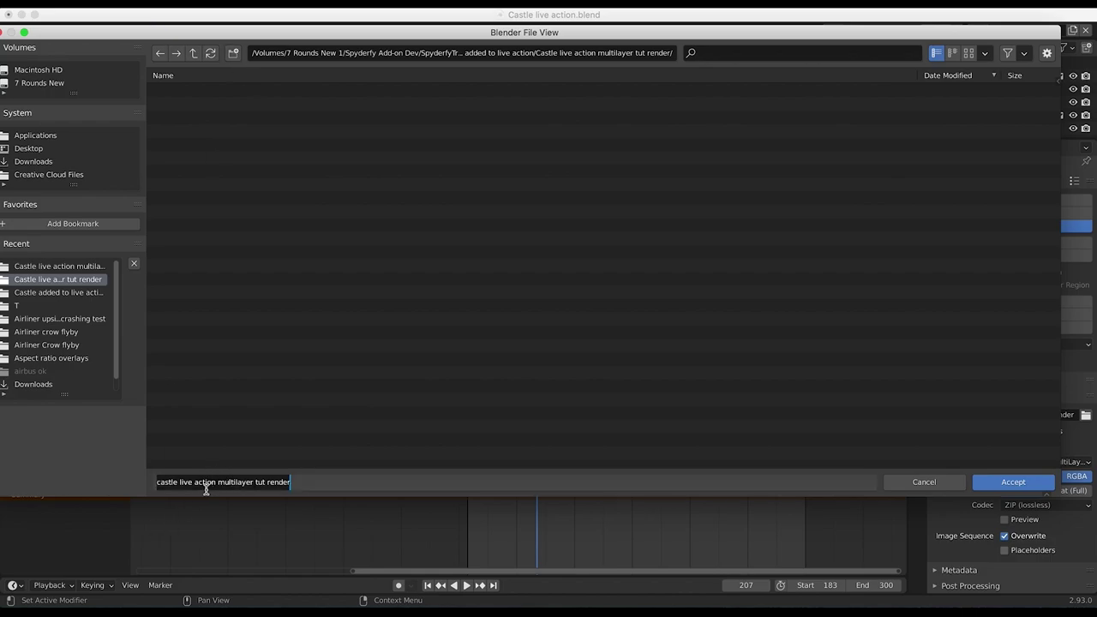
left_click(269, 482)
left_click(1015, 481)
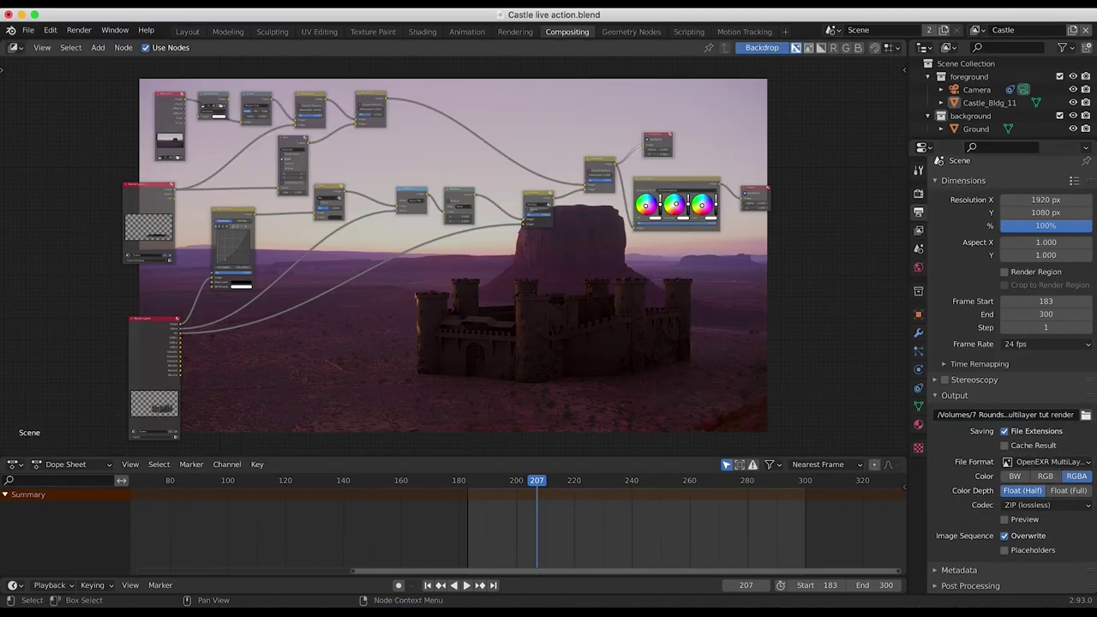
left_click(79, 30)
left_click(120, 57)
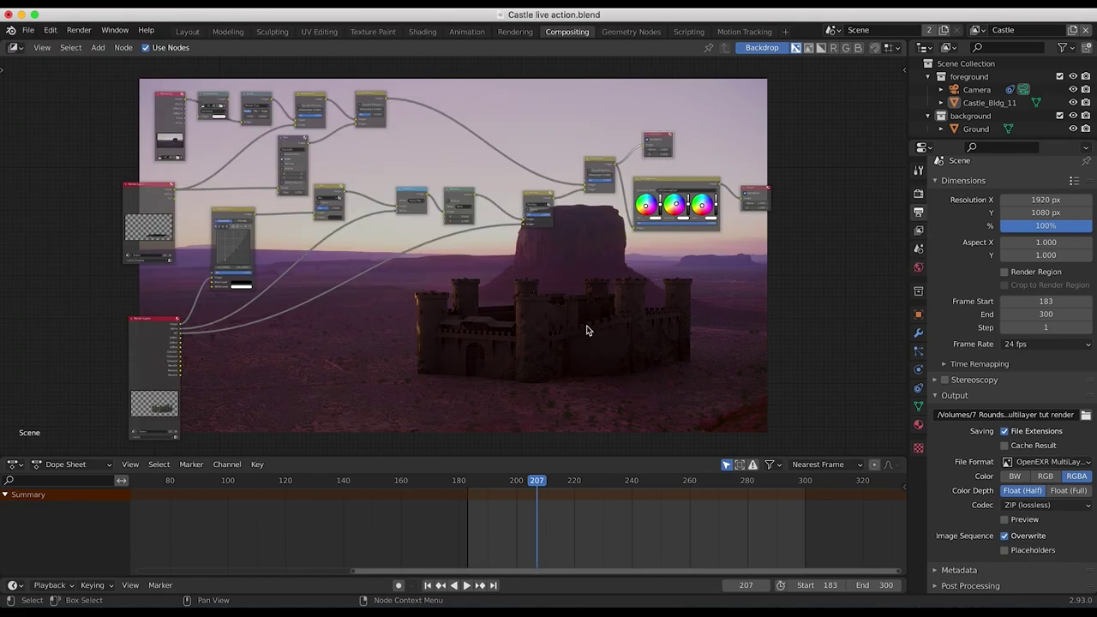
Examine the whole compositing node tree and the passes on the Castle Render Layers node
middle_click_drag(378, 305, 392, 294)
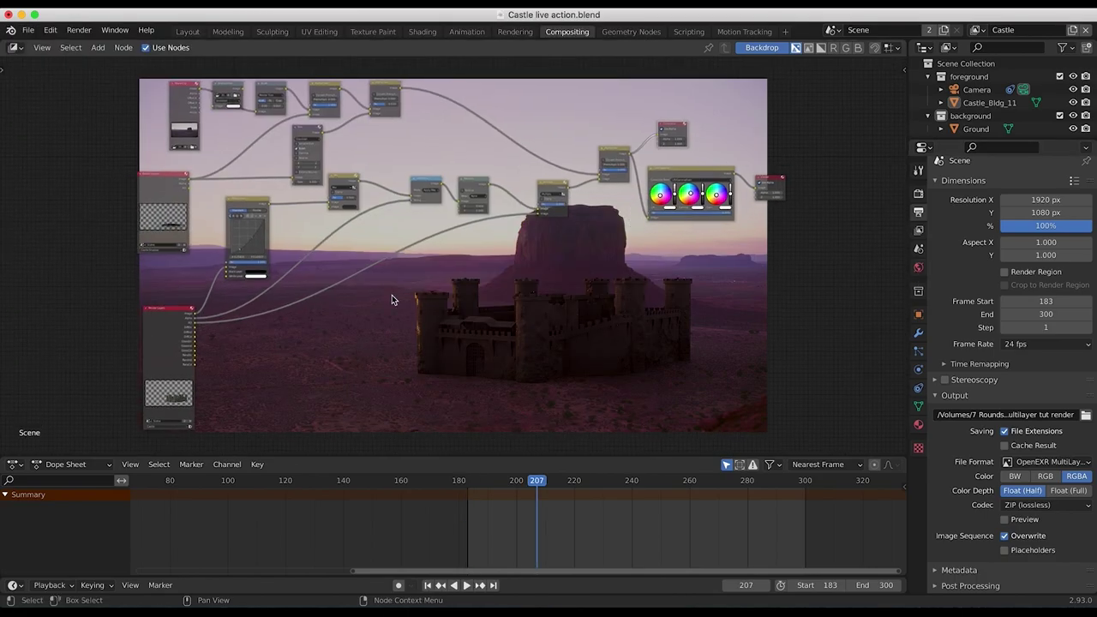
scroll(392, 299, "down", 1)
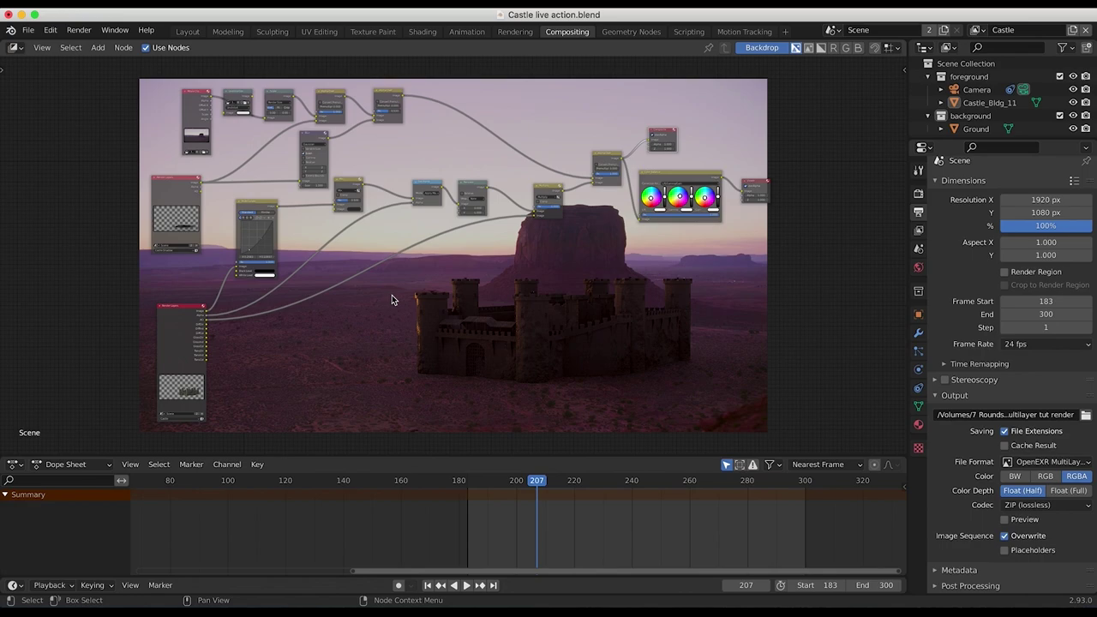
scroll(289, 339, "up", 2)
middle_click_drag(450, 323, 448, 350)
scroll(447, 350, "down", 3)
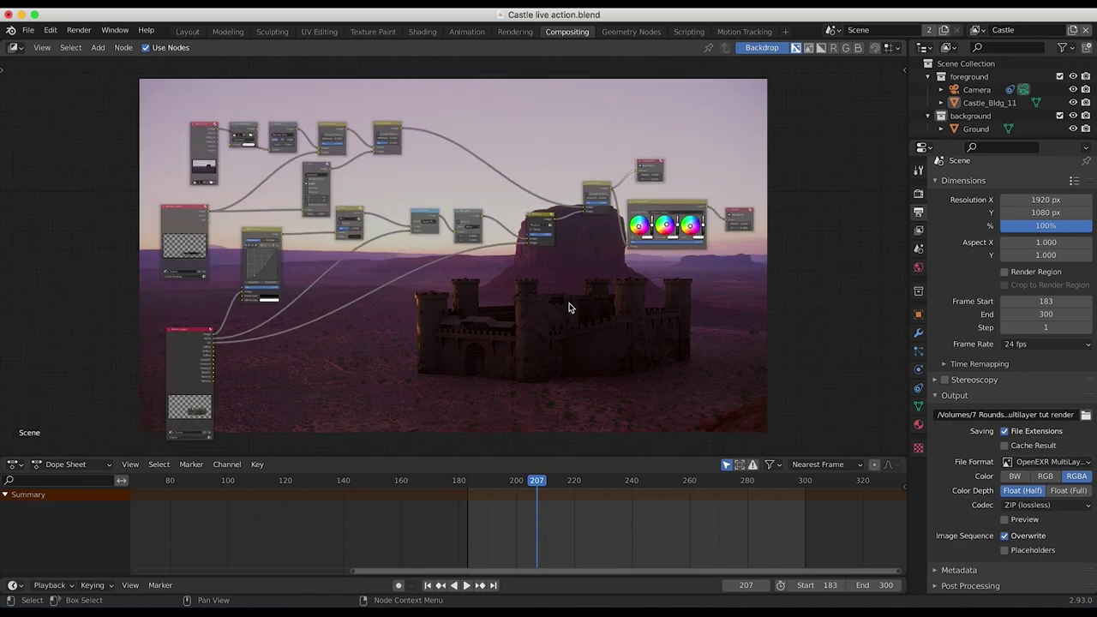
key("KP_Decimal")
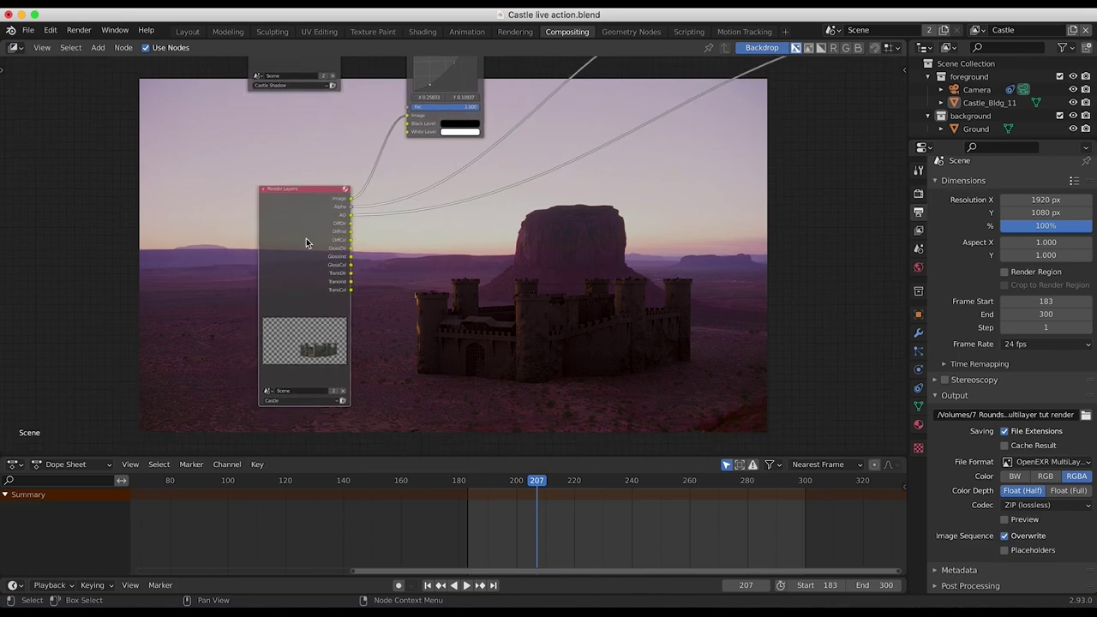
scroll(469, 313, "down", 1)
scroll(310, 256, "up", 2)
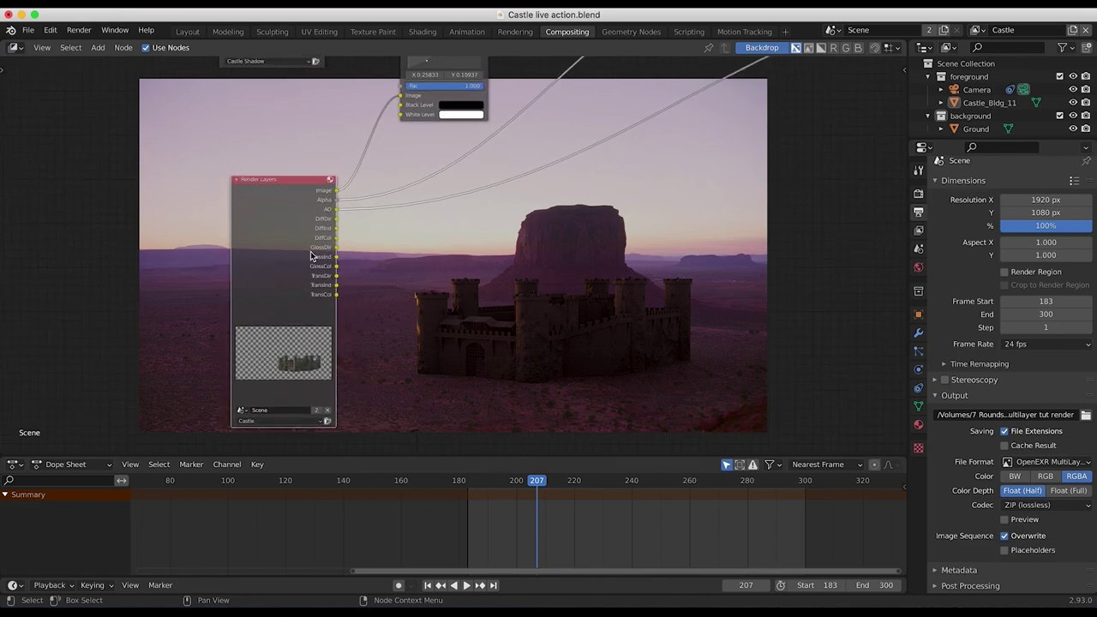
scroll(311, 255, "left", 5)
scroll(311, 256, "up", 1)
scroll(312, 249, "right", 4)
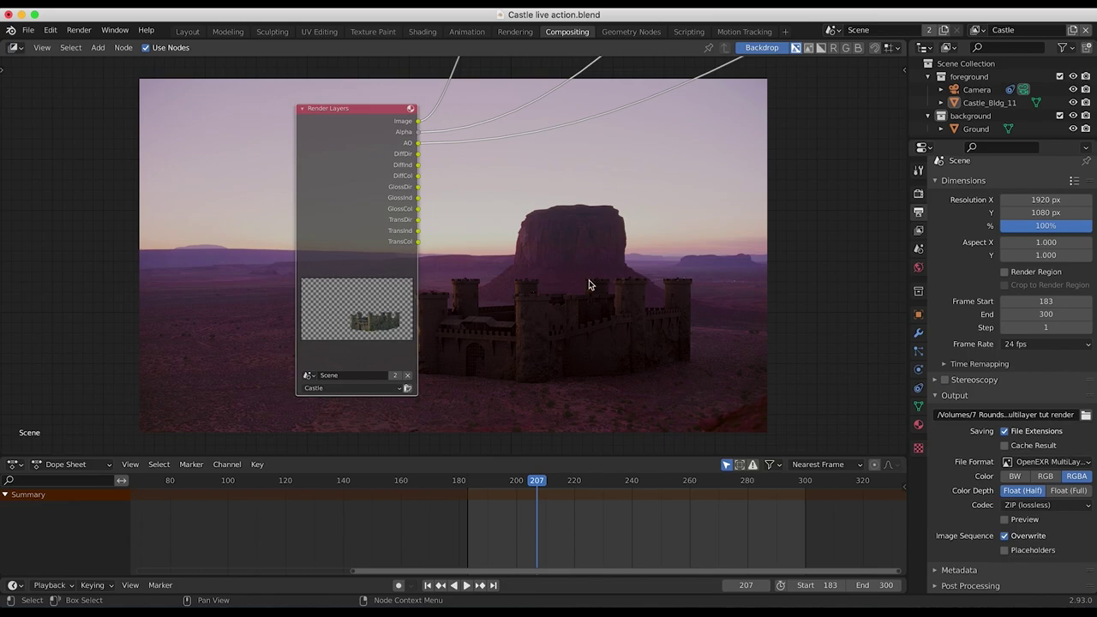
left_click(465, 254)
scroll(465, 255, "down", 2)
scroll(464, 255, "right", 5)
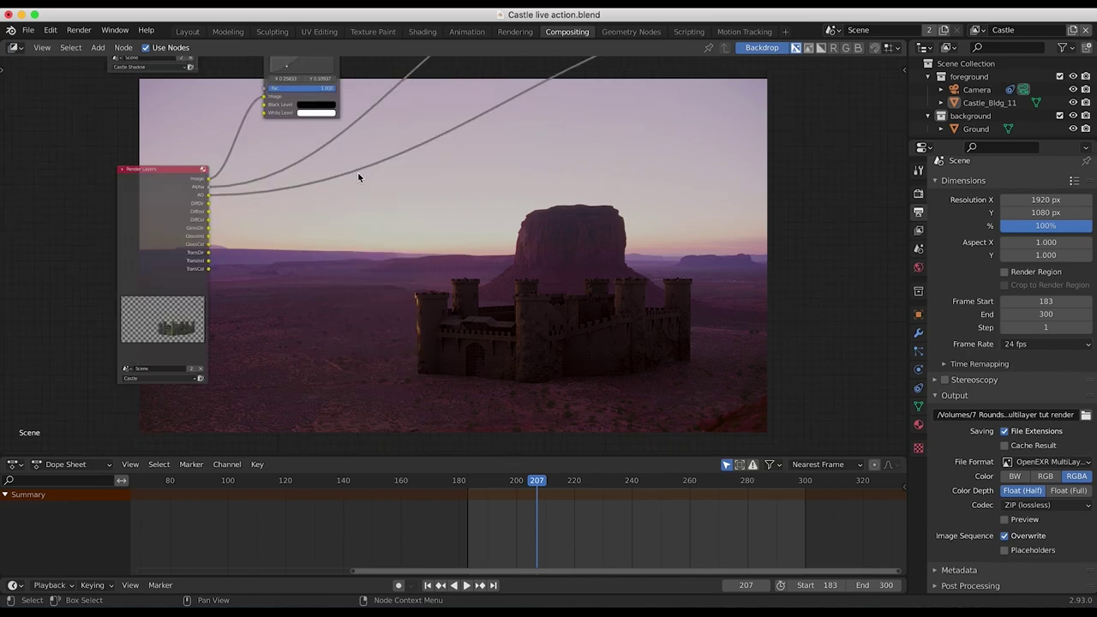
Add an Image input node to the compositing tree beside the Castle Render Layers node
left_click(159, 210)
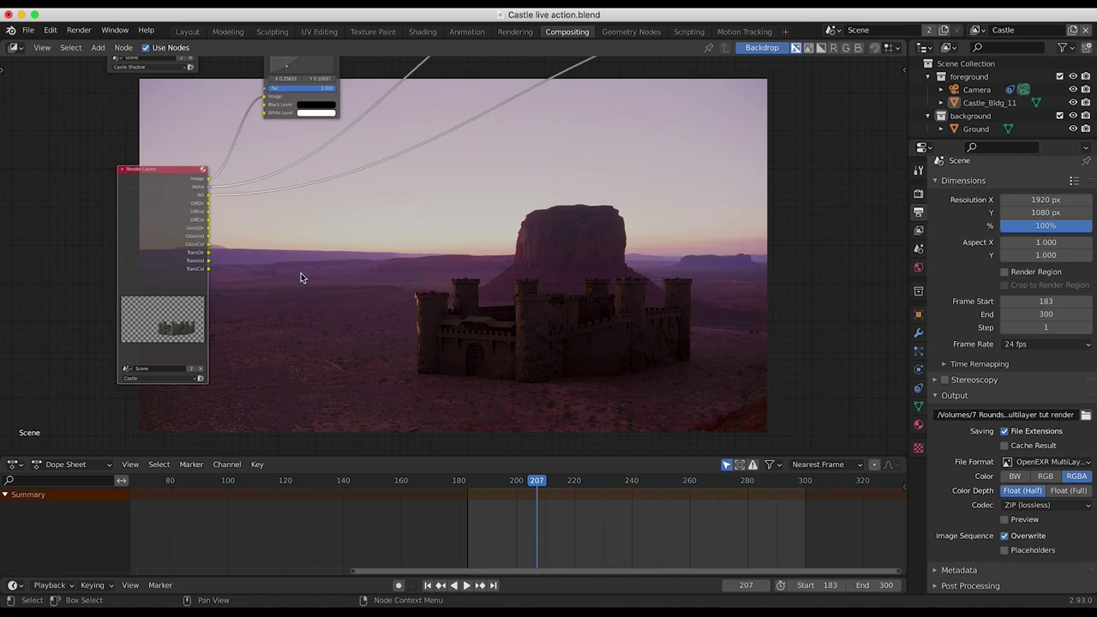
key("shift+a")
mouse_move(321, 274)
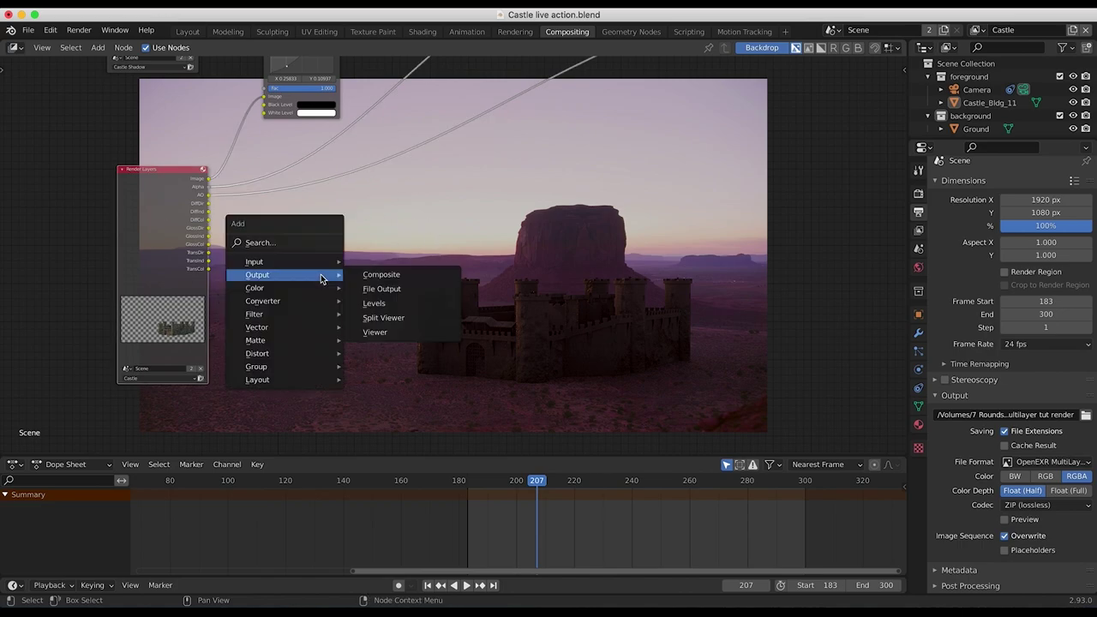
mouse_move(281, 260)
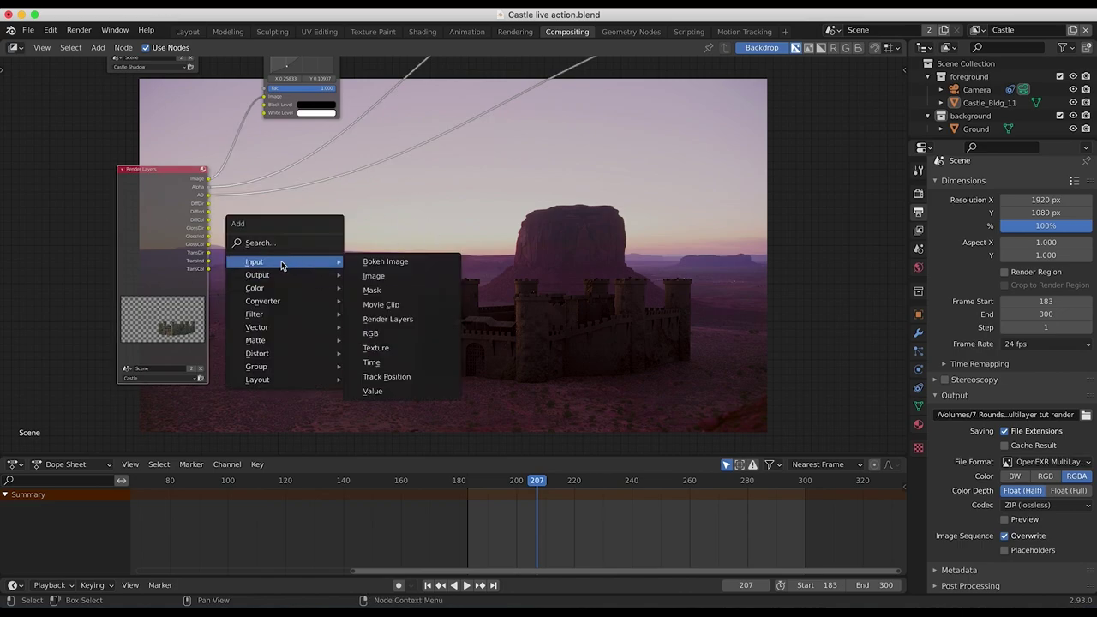
left_click(386, 278)
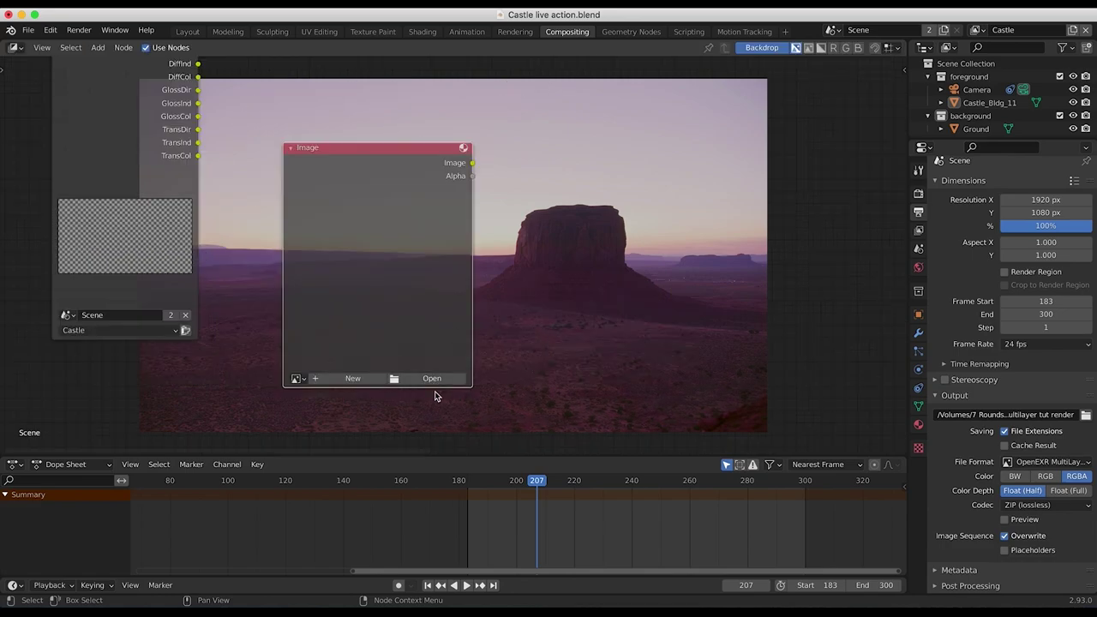
Load the EXR sequence castle live action multilayer0183 to 0300 from the Castle live action multilayer folder into the Image node
left_click(428, 381)
left_click(431, 379)
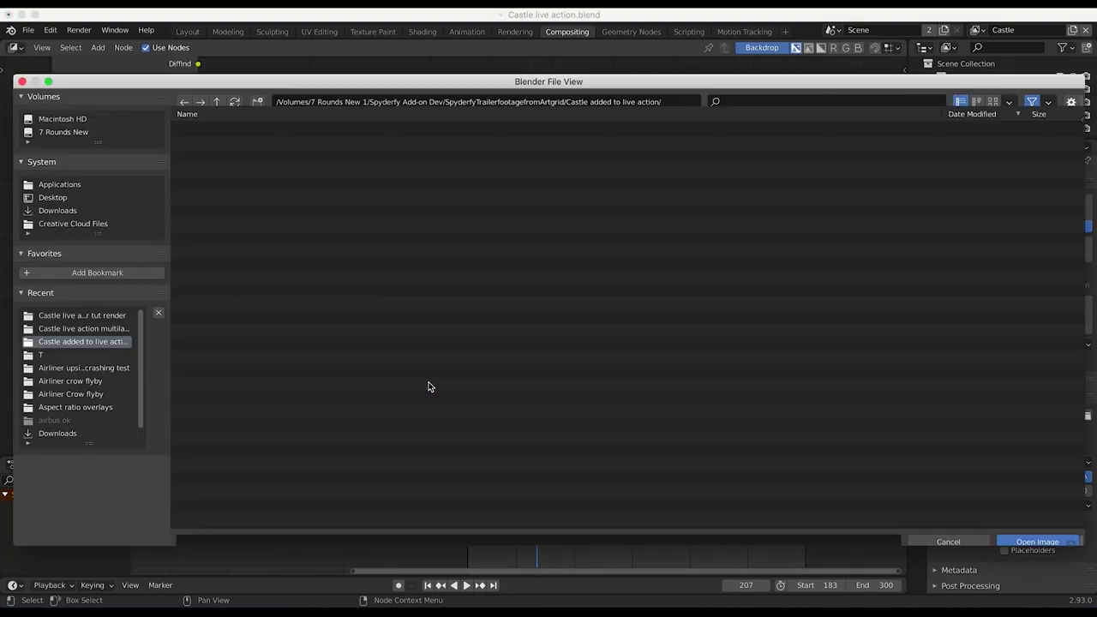
left_click(195, 154)
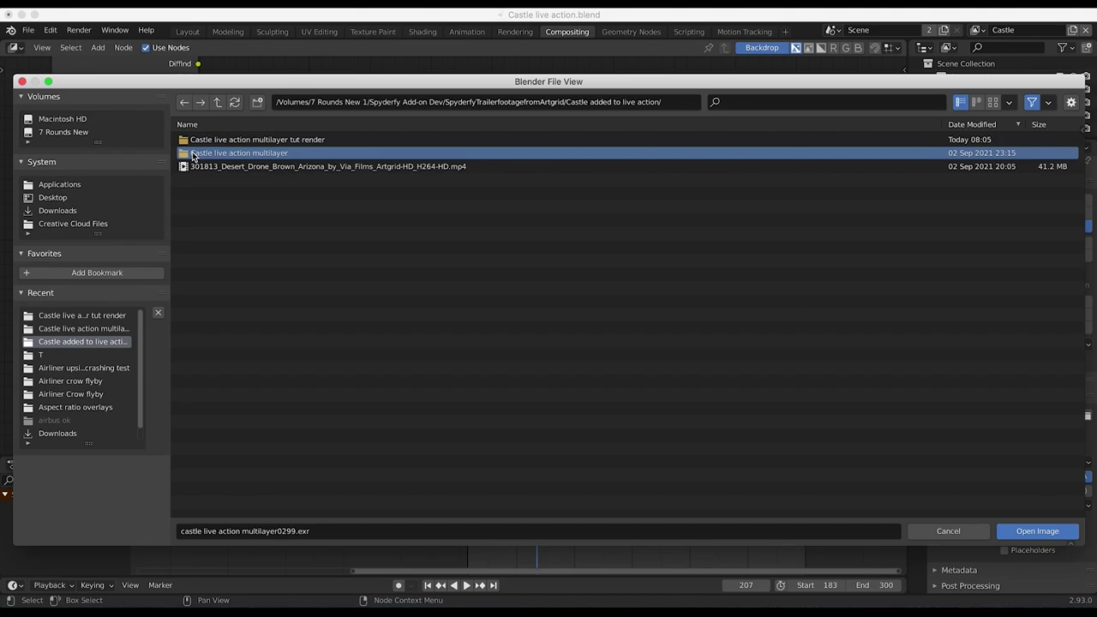
double_click(249, 154)
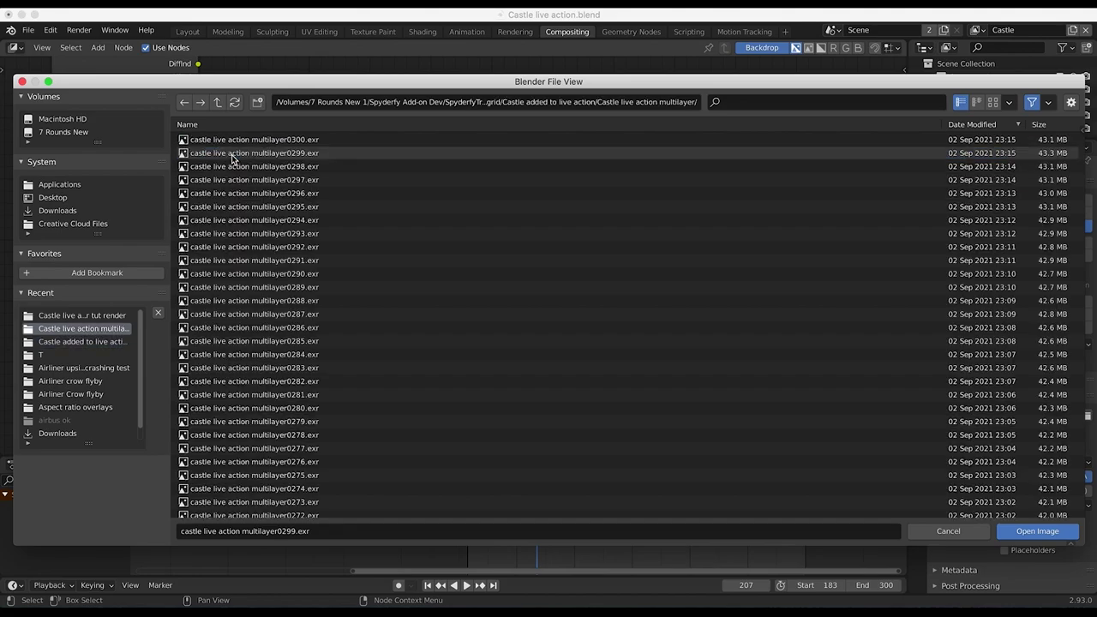
left_click(272, 140)
scroll(271, 276, "down", 1)
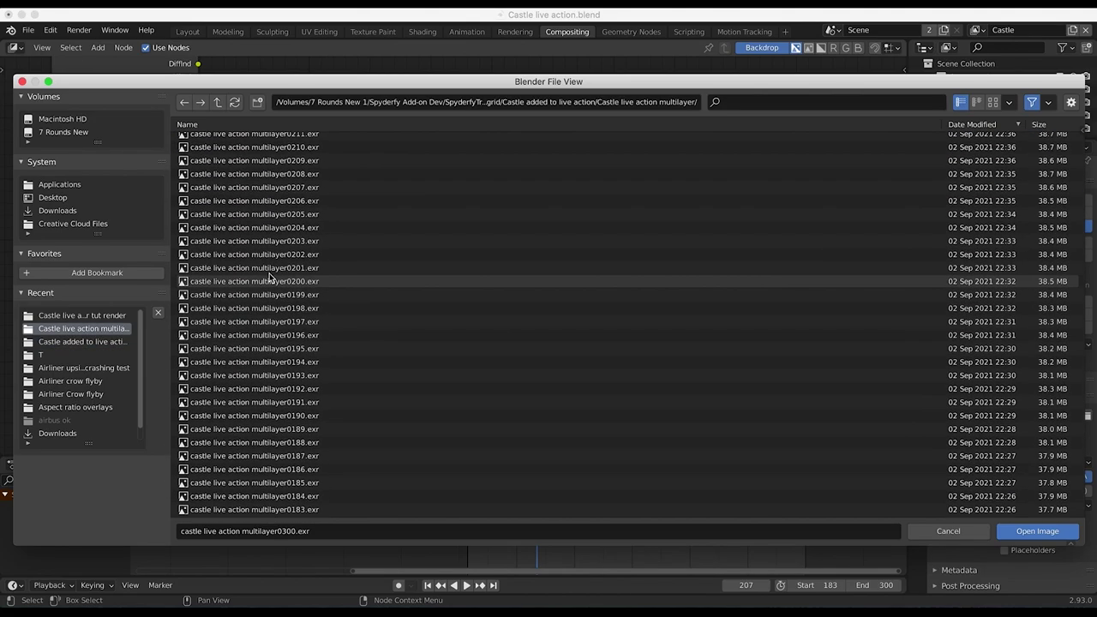
left_click(275, 512, "shift")
scroll(283, 480, "down", 5)
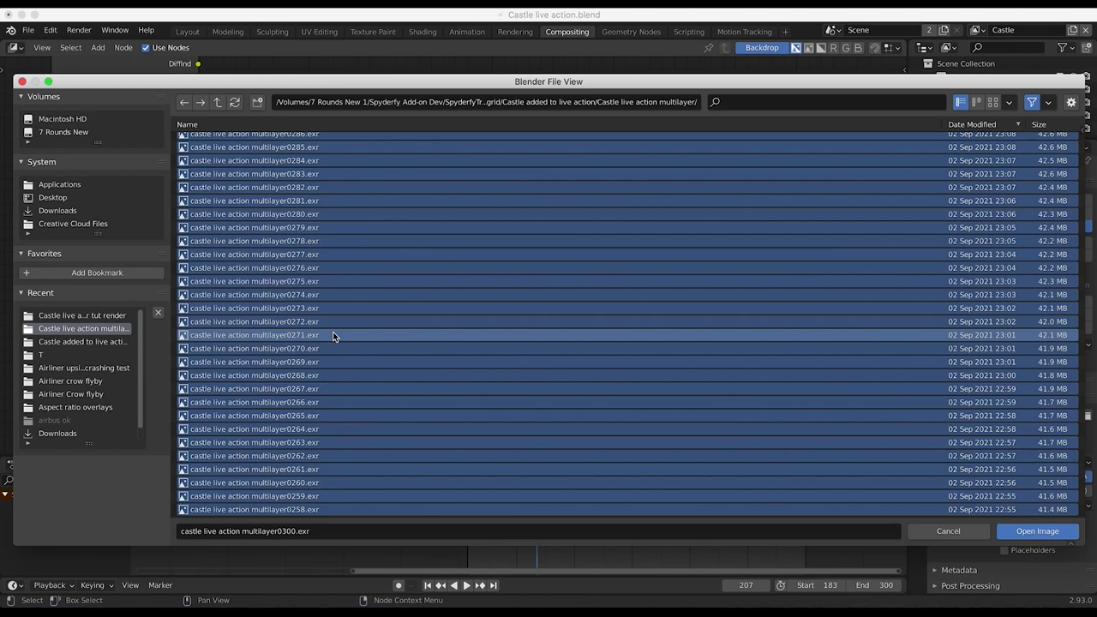
left_click(1037, 531)
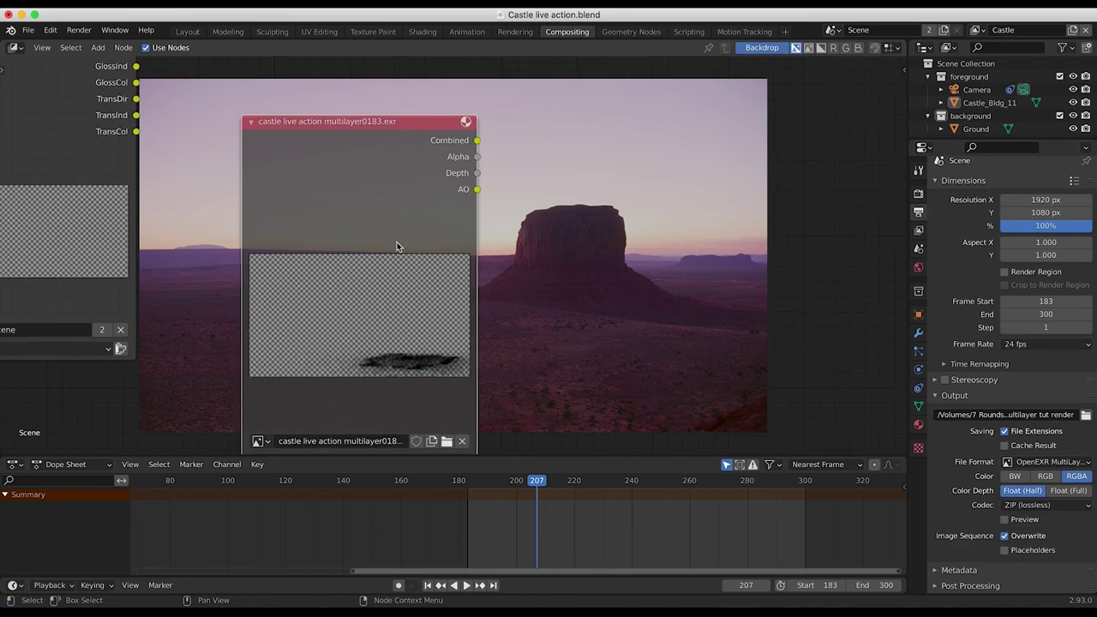
Set the layer of the EXR image sequence node to Castle and inspect its pass outputs
scroll(397, 244, "down", 5)
scroll(397, 246, "up", 2)
scroll(397, 242, "right", 2)
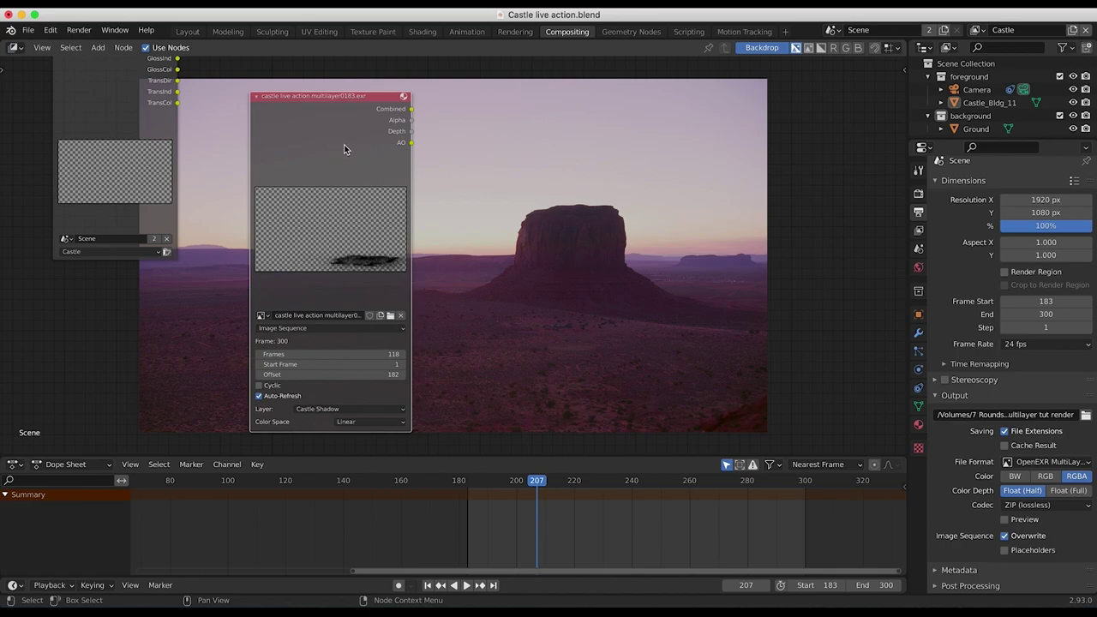
left_click(348, 412)
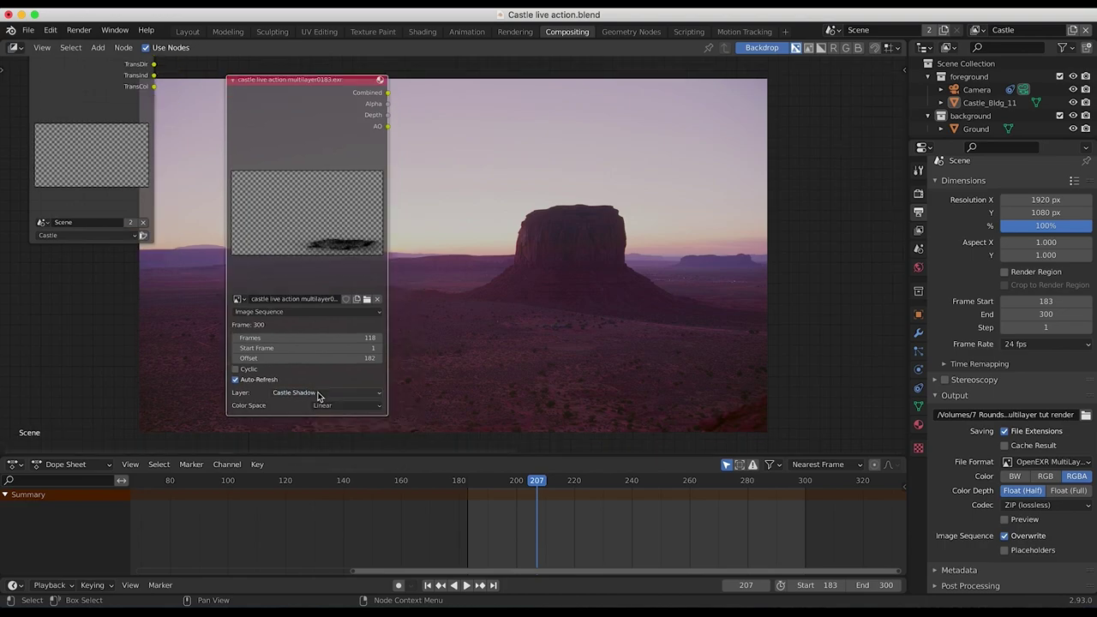
left_click(318, 394)
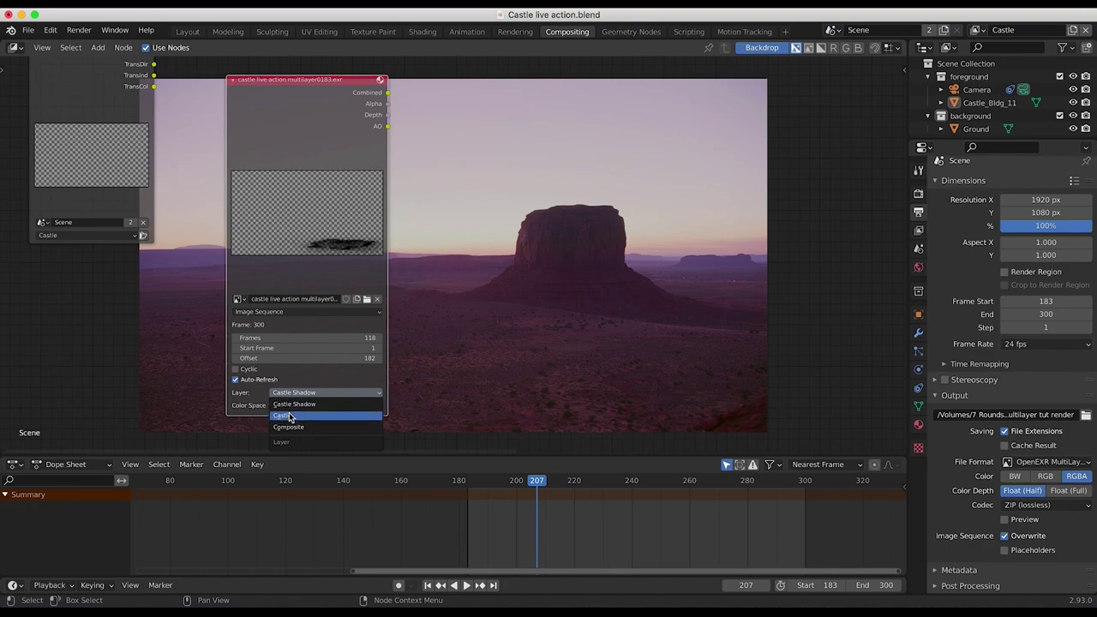
left_click(290, 417)
scroll(399, 97, "down", 1)
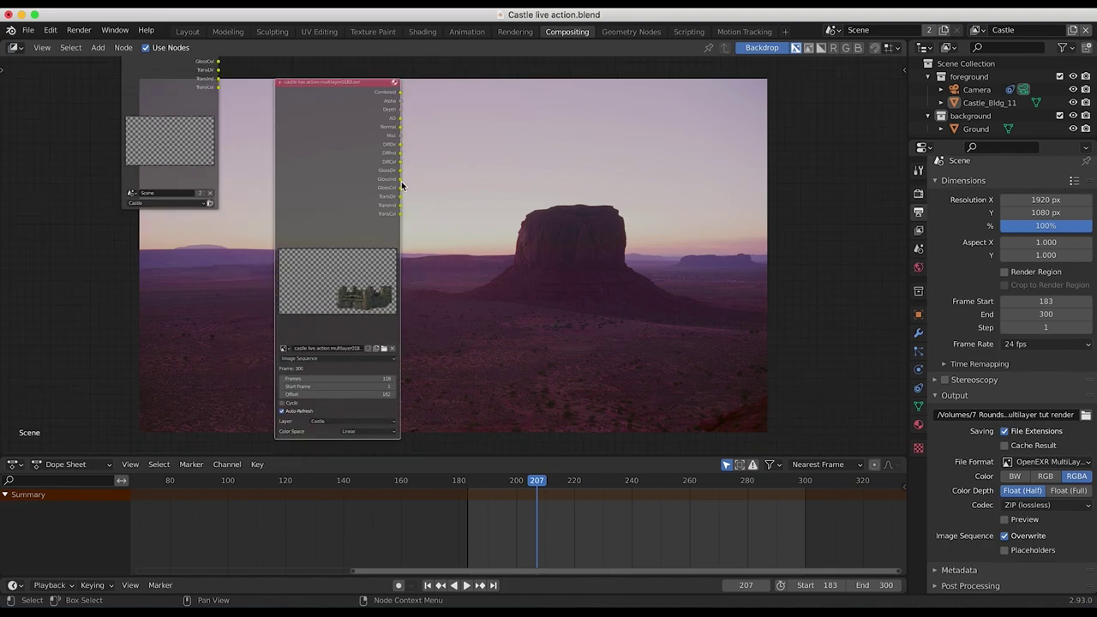
scroll(377, 214, "up", 1)
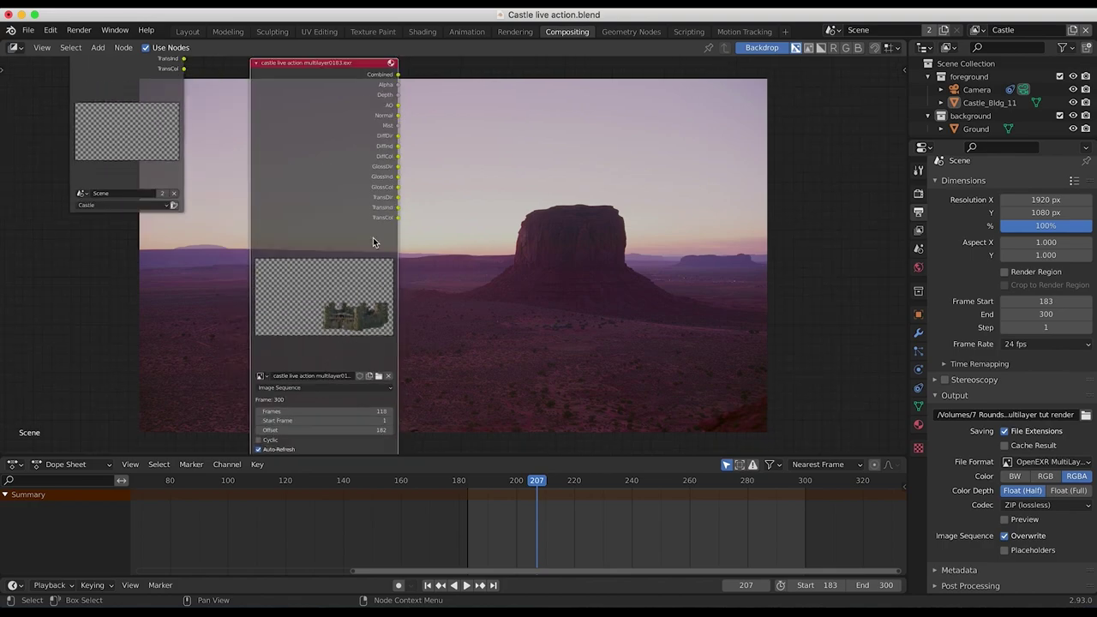
scroll(309, 212, "down", 2)
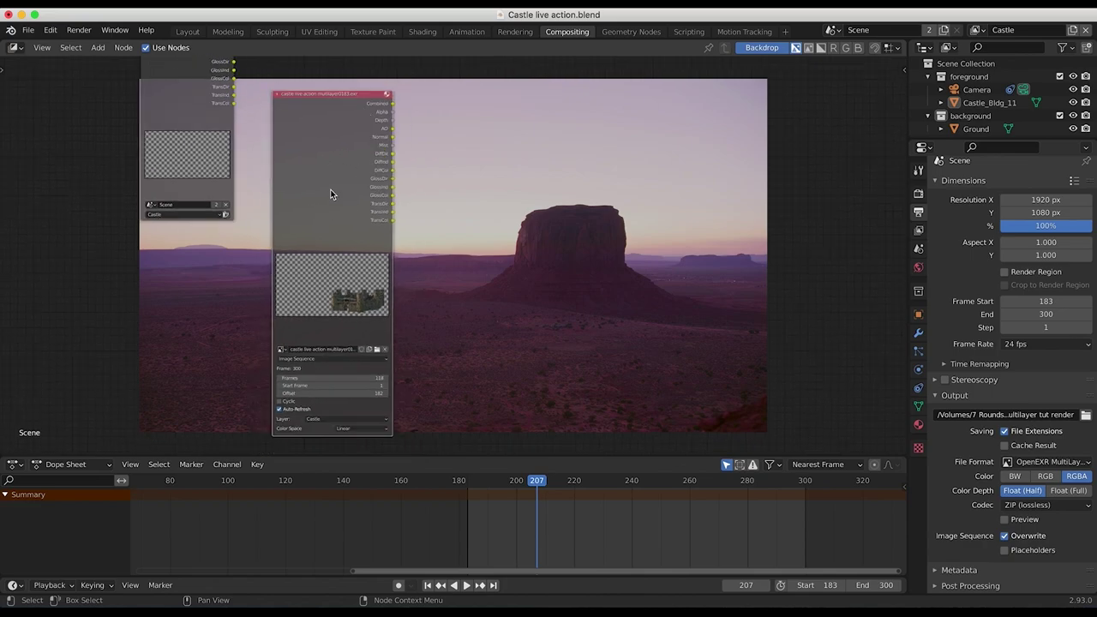
Move to frame 232 and check the footage and the castle sequence node's preview there
scroll(333, 184, "down", 1)
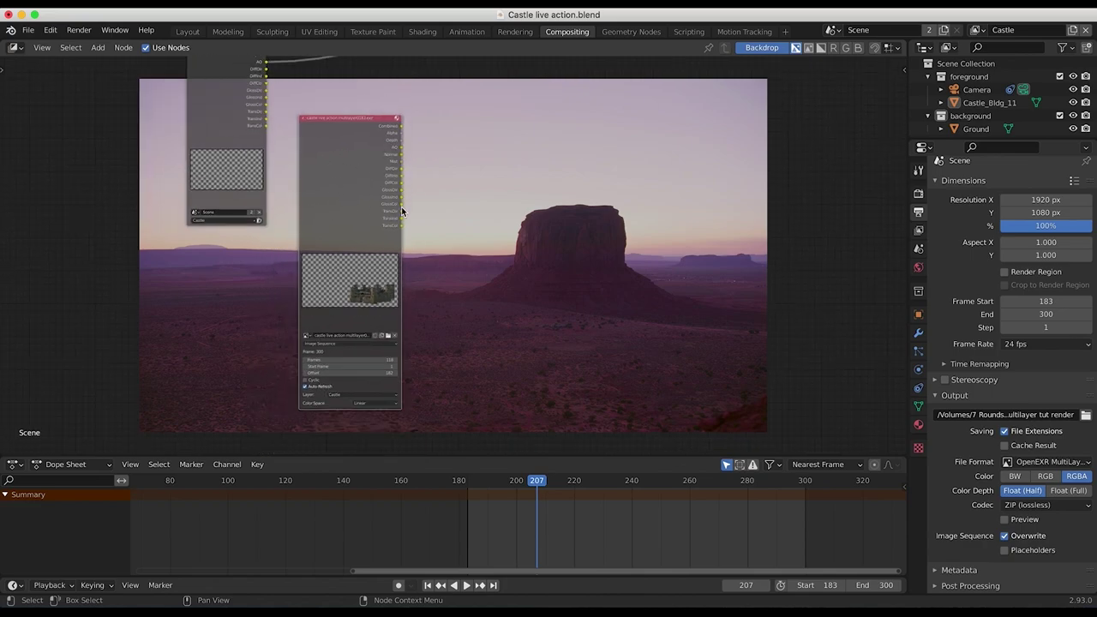
left_click_drag(548, 480, 577, 482)
left_click(608, 486)
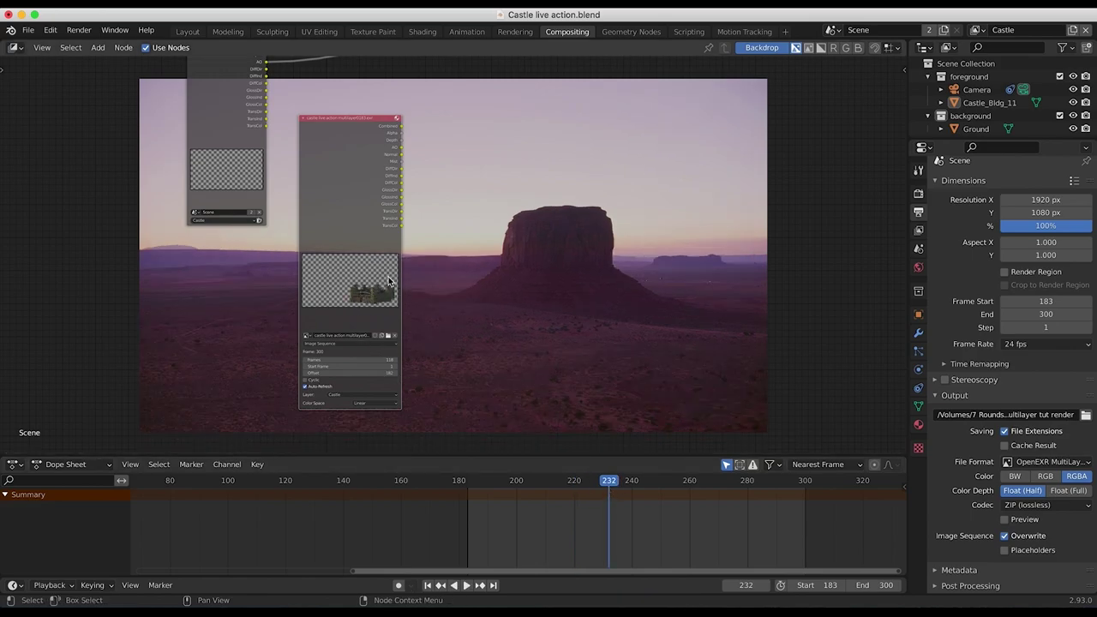
scroll(331, 286, "up", 3)
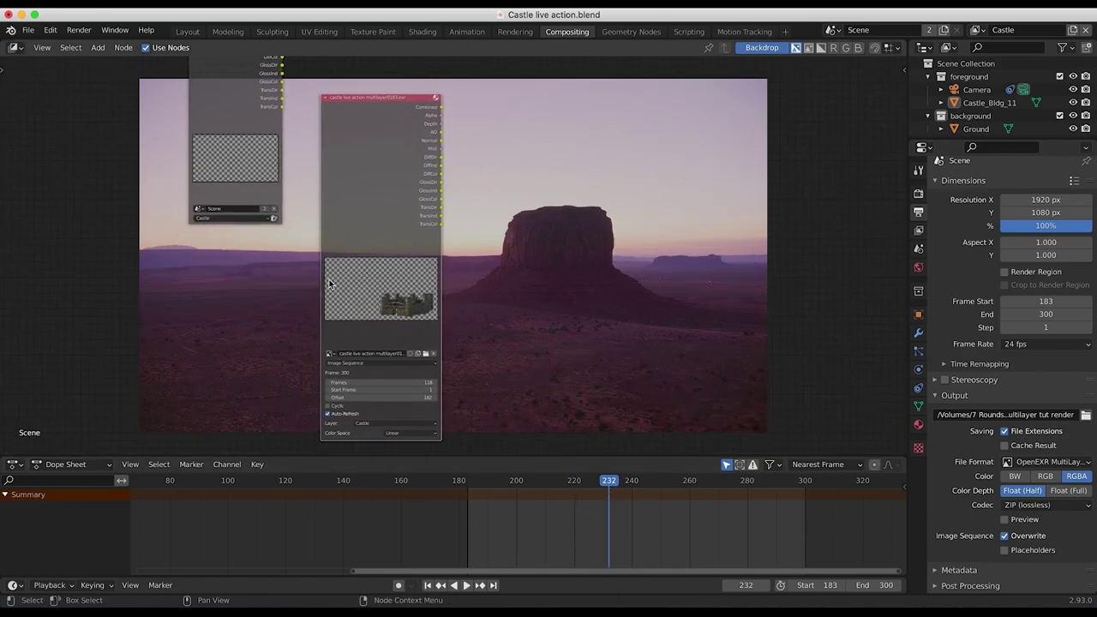
Delete the Castle Render Layers node and move the castle EXR sequence node into its place
scroll(329, 284, "down", 1)
middle_click_drag(283, 92, 348, 278)
left_click(348, 279)
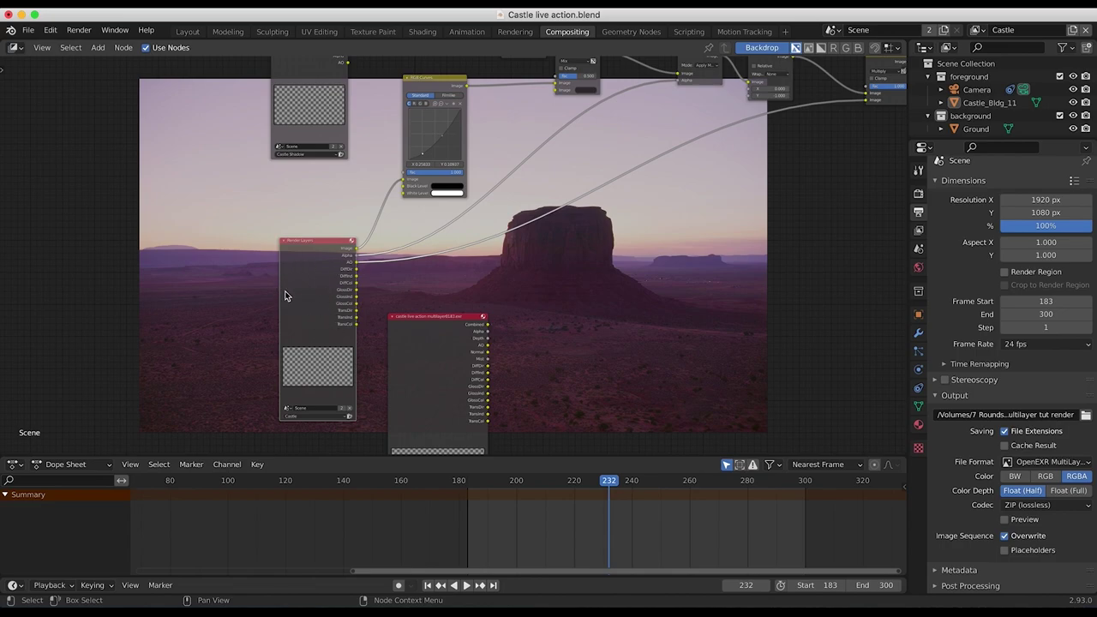
key("x")
left_click_drag(425, 344, 286, 249)
scroll(287, 247, "up", 4)
middle_click_drag(287, 247, 301, 268)
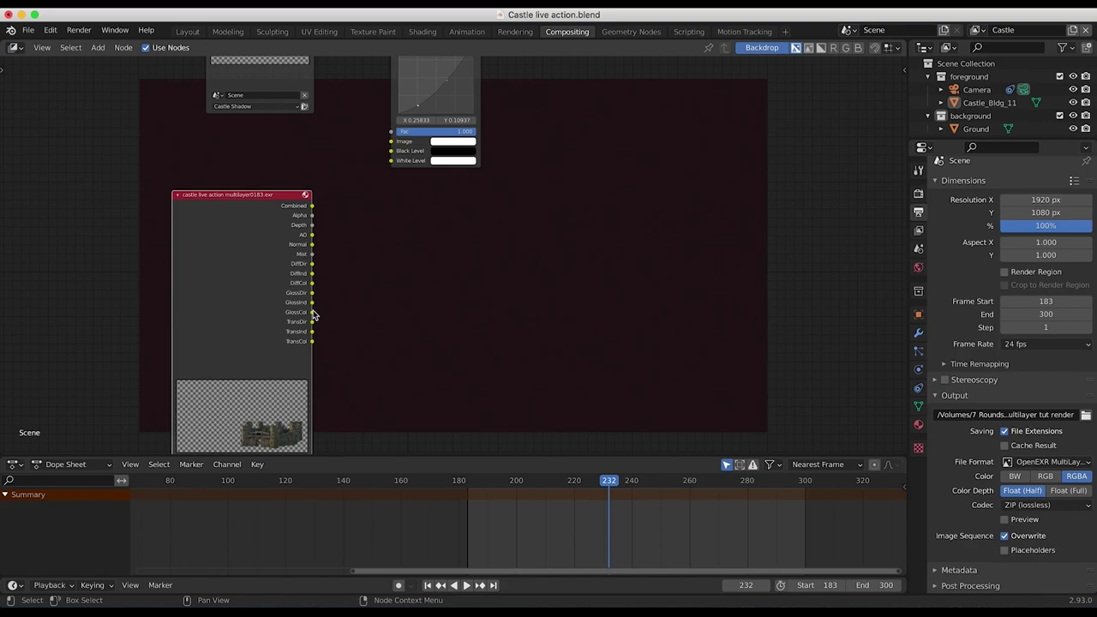
Connect the castle EXR sequence's Combined output to the Image input of the RGB Curves node
scroll(269, 243, "up", 3)
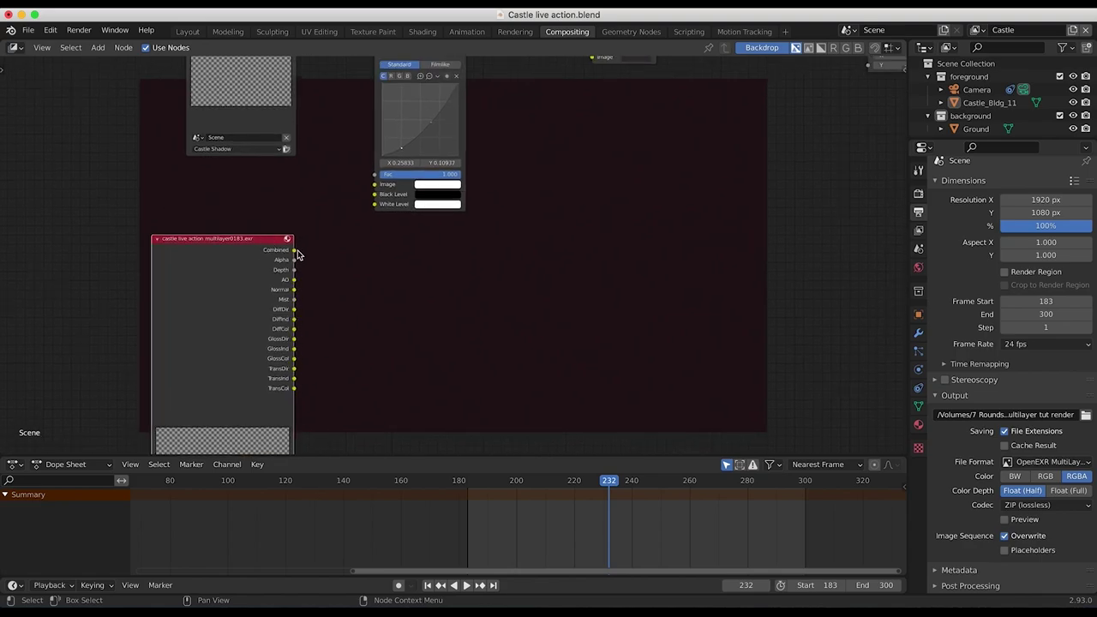
mouse_move(293, 252)
left_mouse_down()
mouse_move(368, 191)
mouse_move(288, 241)
mouse_move(294, 250)
left_mouse_up()
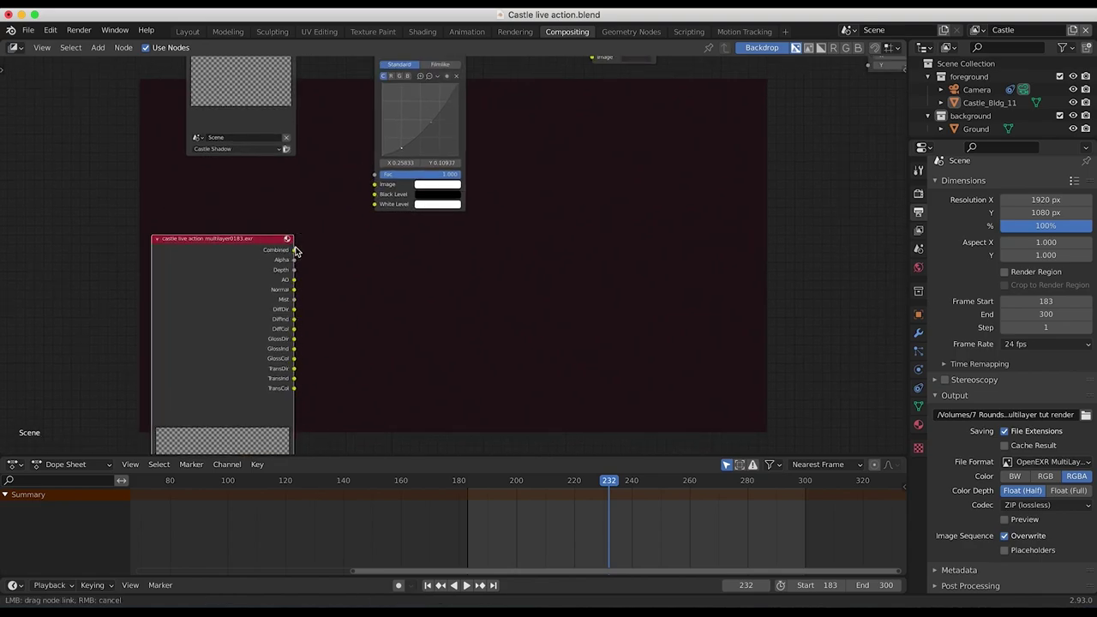
middle_click_drag(274, 174, 268, 167)
left_click_drag(288, 241, 370, 180)
Set the factor of the Multiply node after the Translate node to 0
scroll(367, 184, "down", 3)
middle_click_drag(446, 58, 344, 128)
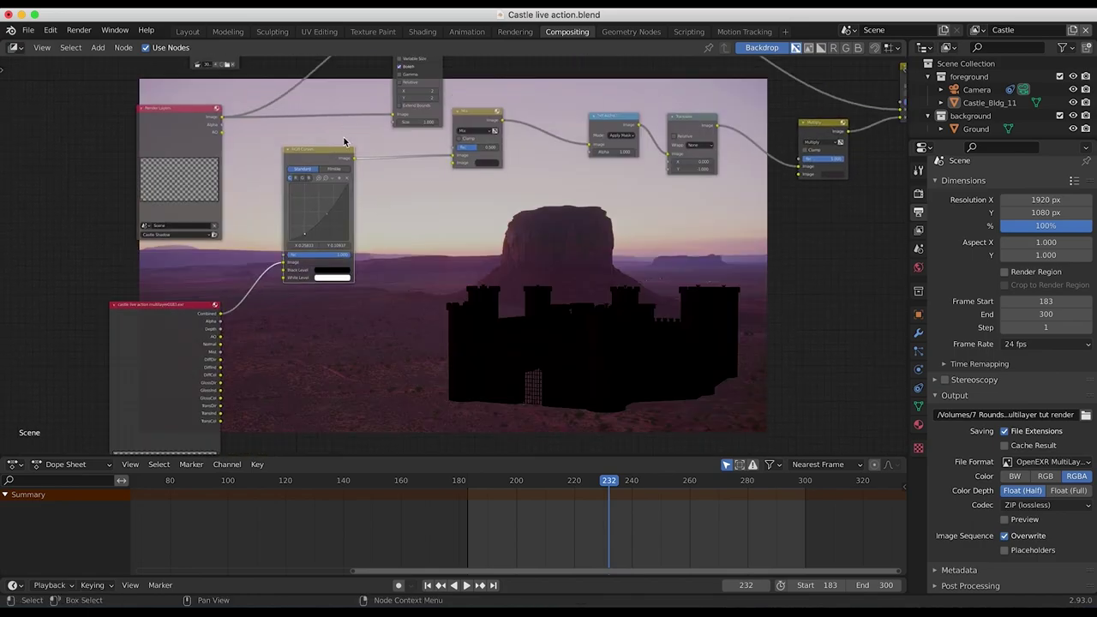
middle_click_drag(354, 289, 366, 213)
scroll(806, 115, "up", 5)
middle_click_drag(805, 115, 560, 183)
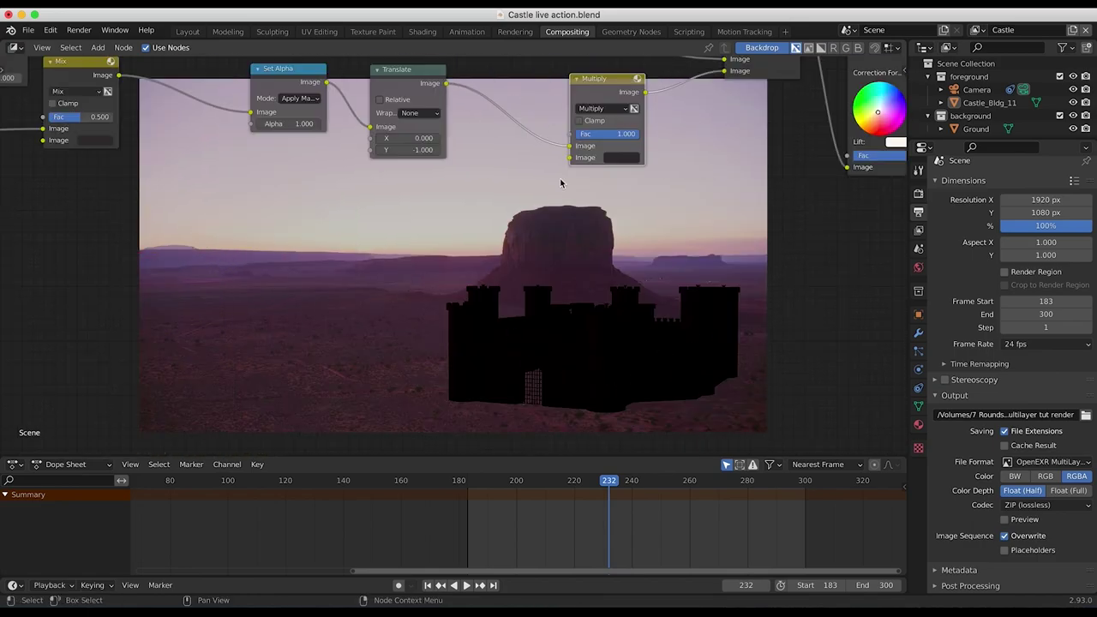
middle_click_drag(633, 94, 555, 148)
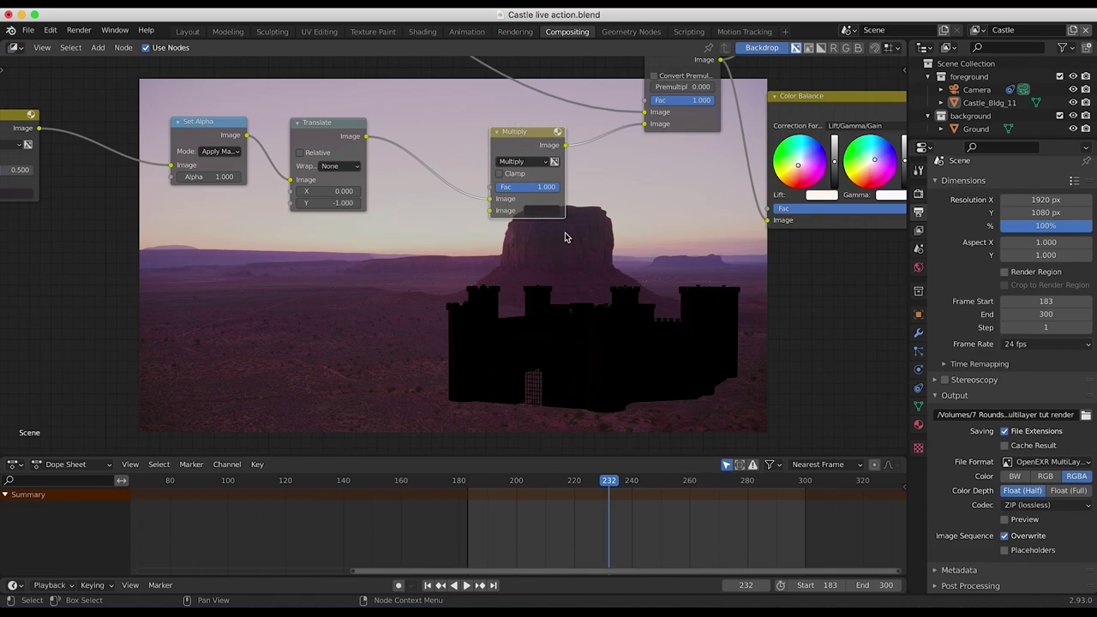
left_click_drag(545, 187, 480, 187)
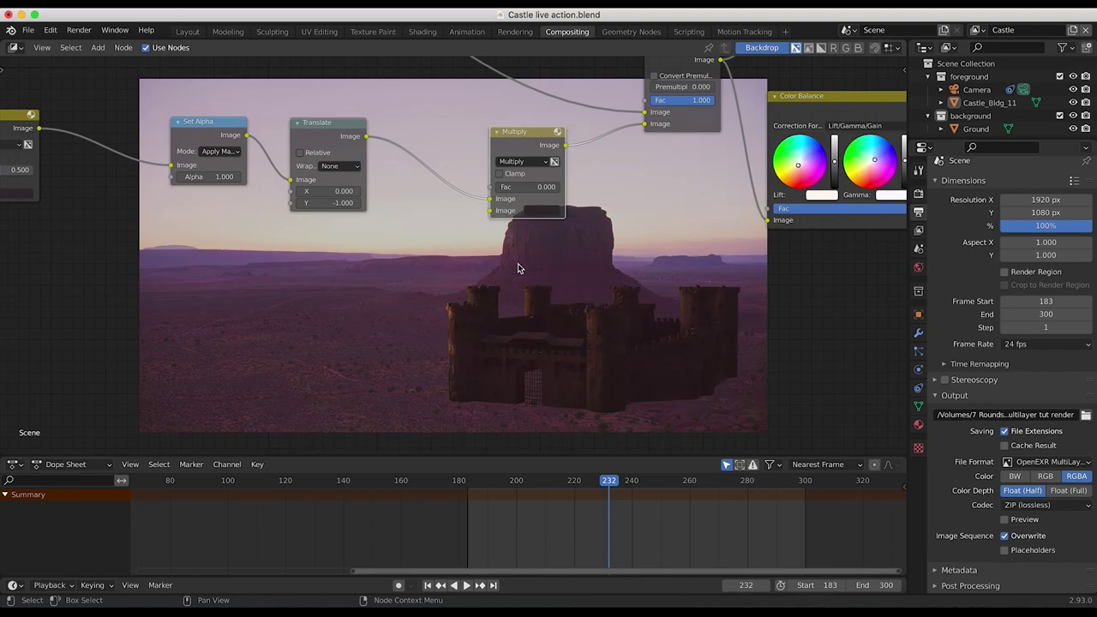
Connect the castle sequence's AO pass to the Multiply node's second Image input and set the Multiply factor to 1
scroll(411, 254, "left", 5)
scroll(410, 253, "down", 4)
scroll(411, 254, "left", 5)
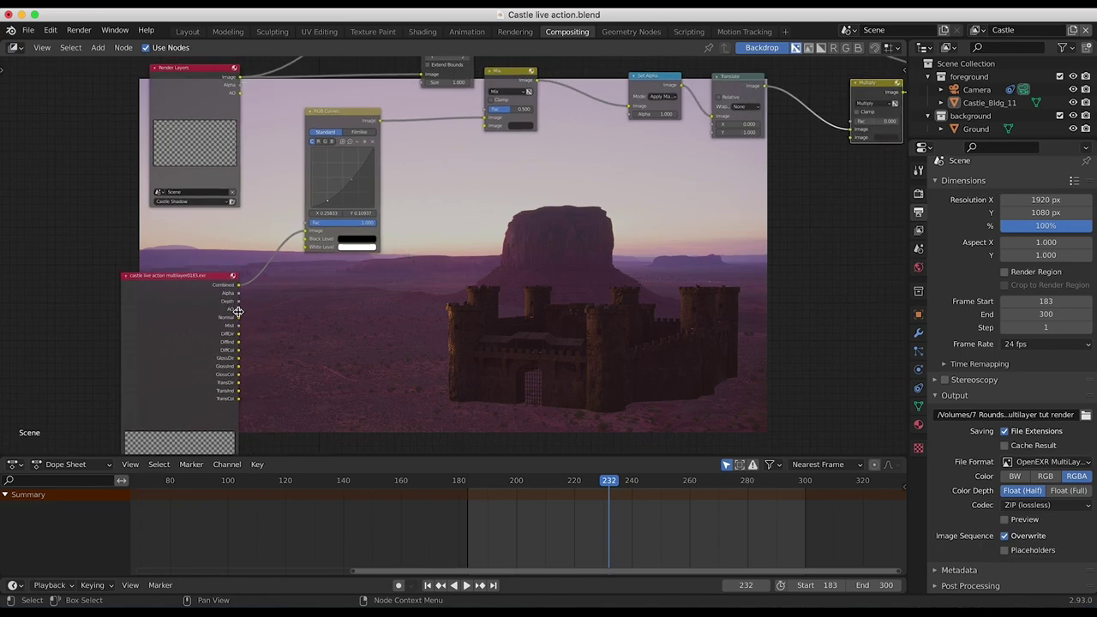
left_click_drag(238, 312, 853, 142)
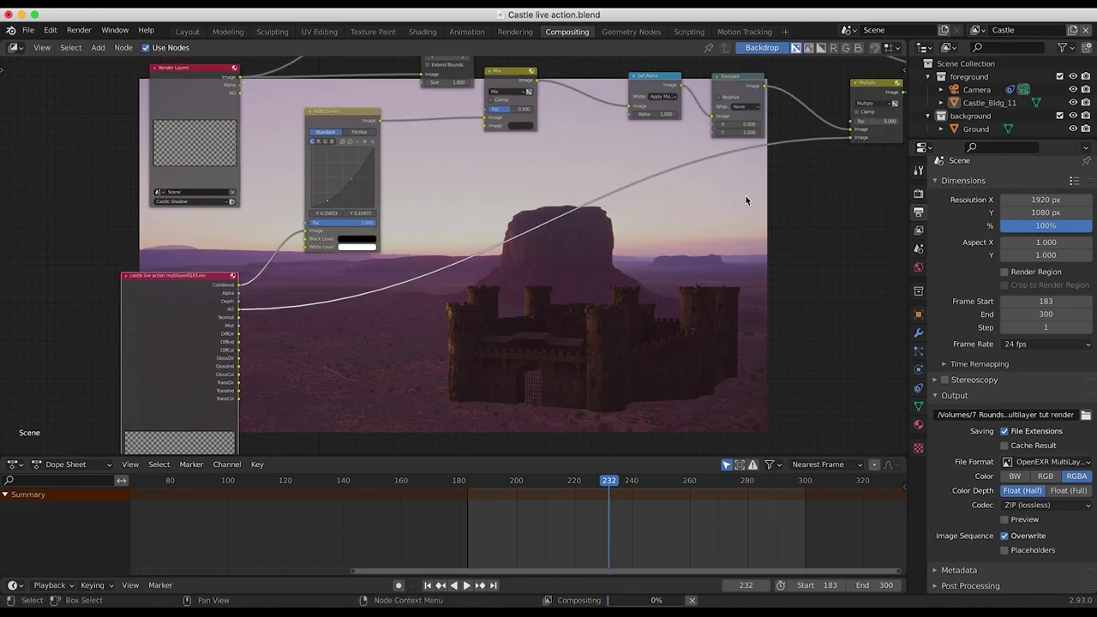
scroll(746, 195, "right", 5)
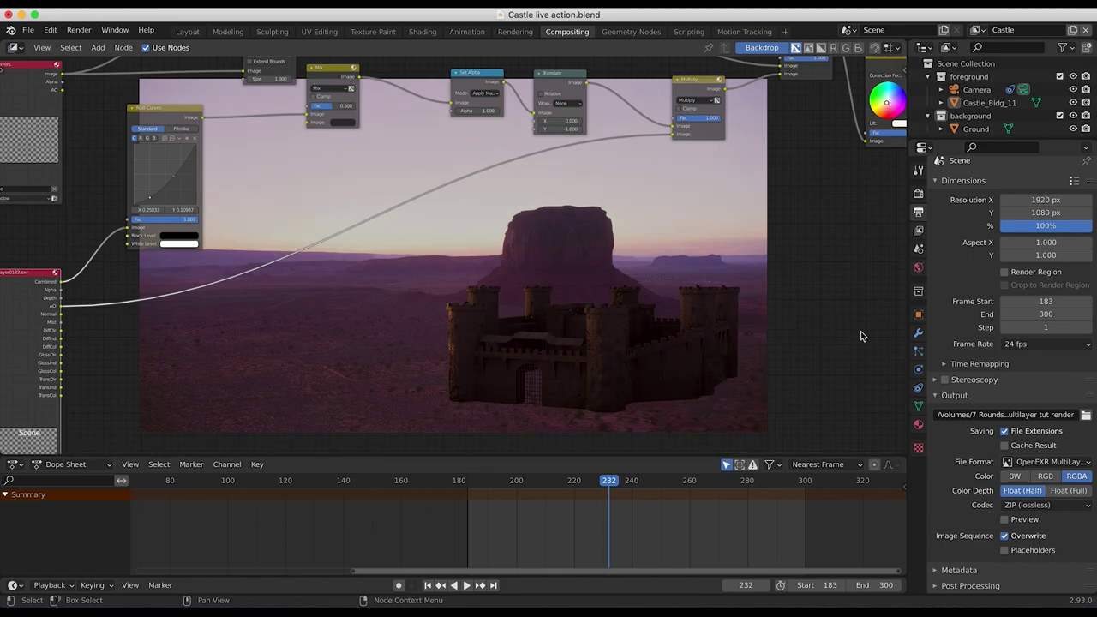
Examine the castle EXR sequence node's passes, frame settings and links within the node tree
scroll(417, 249, "left", 3)
scroll(417, 248, "down", 3)
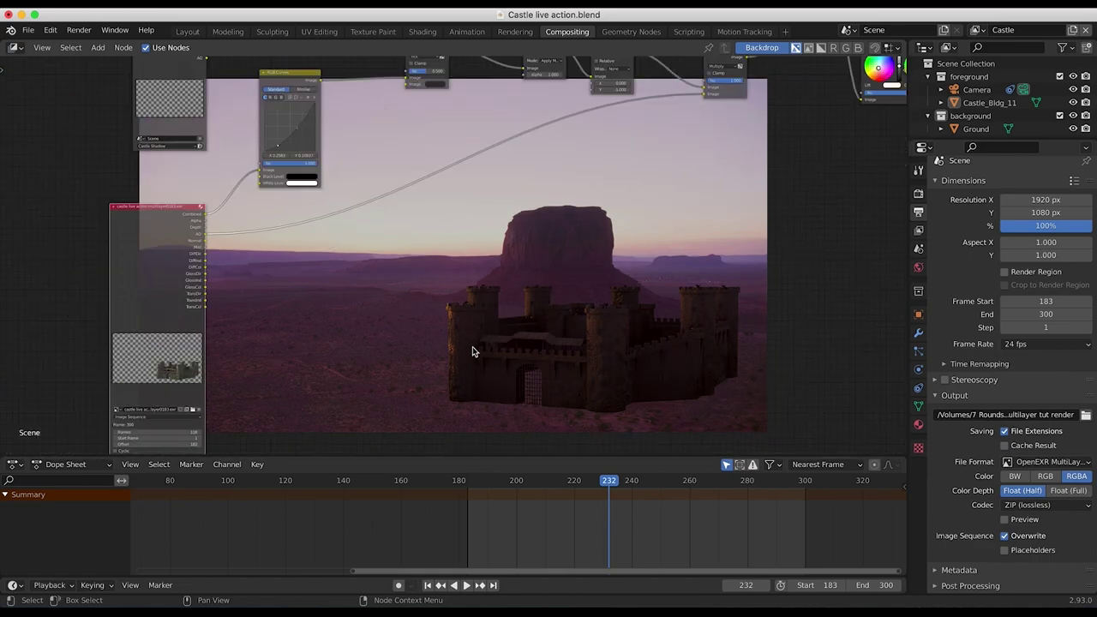
scroll(323, 300, "up", 3)
scroll(323, 299, "left", 4)
scroll(323, 299, "down", 3)
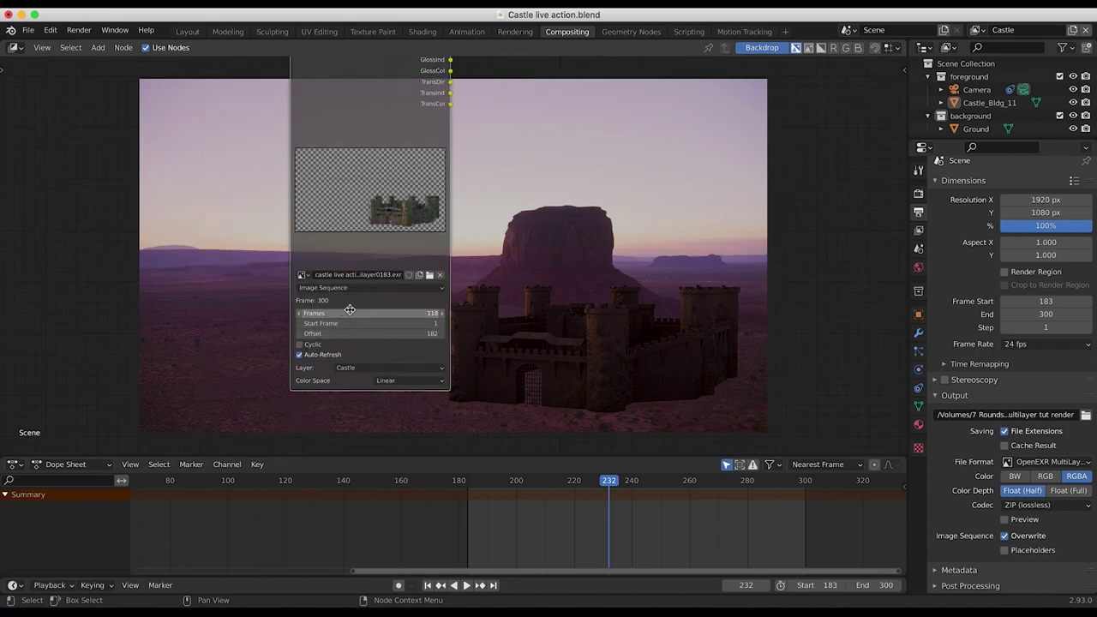
scroll(435, 238, "down", 2)
scroll(436, 238, "up", 3)
scroll(435, 238, "right", 2)
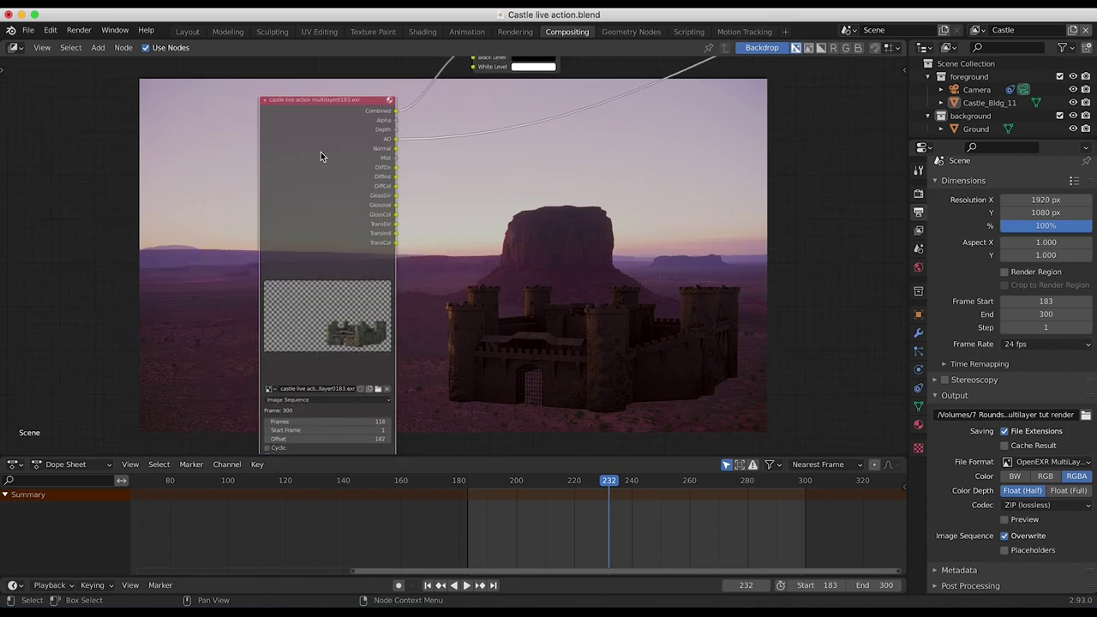
scroll(318, 168, "down", 2)
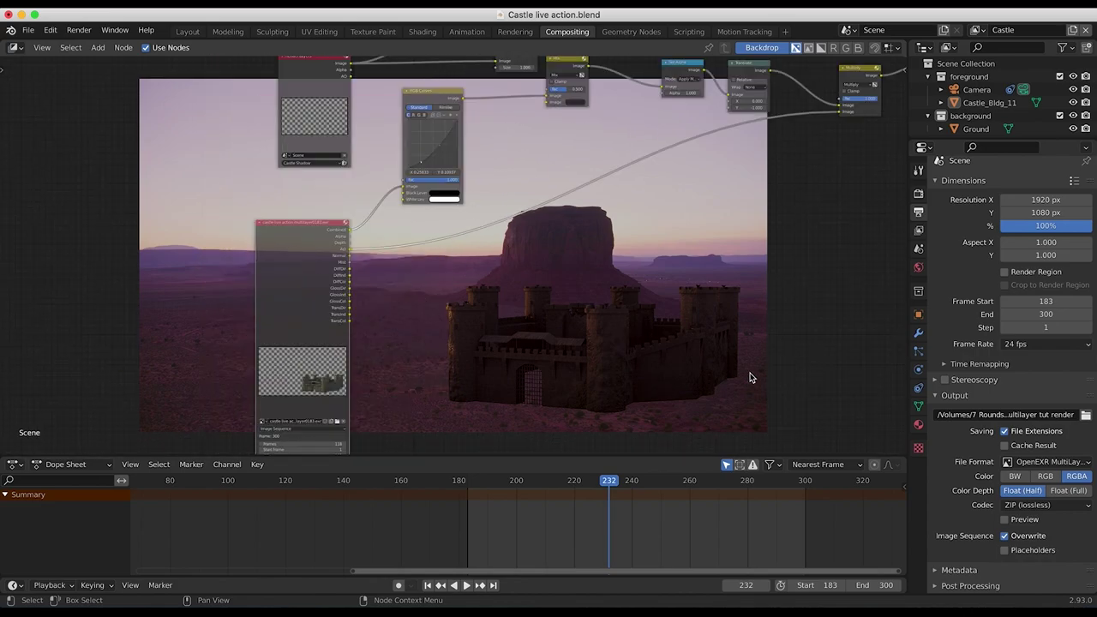
scroll(315, 282, "down", 2)
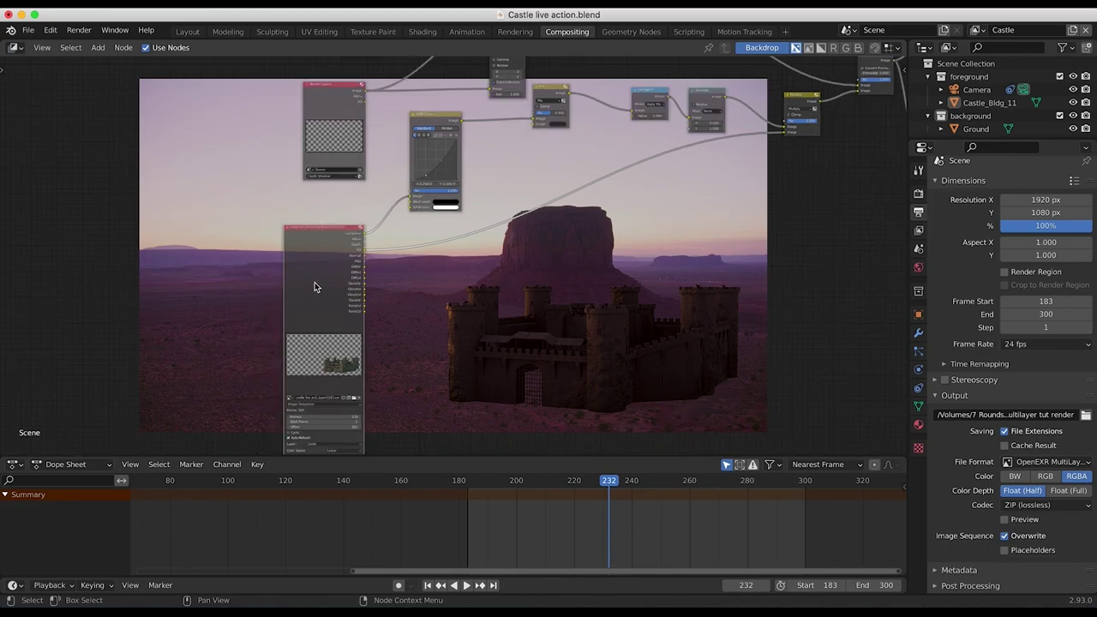
Duplicate the castle EXR sequence node and place the copy beside the Castle Shadow Render Layers node
scroll(315, 282, "up", 3)
key("shift+d")
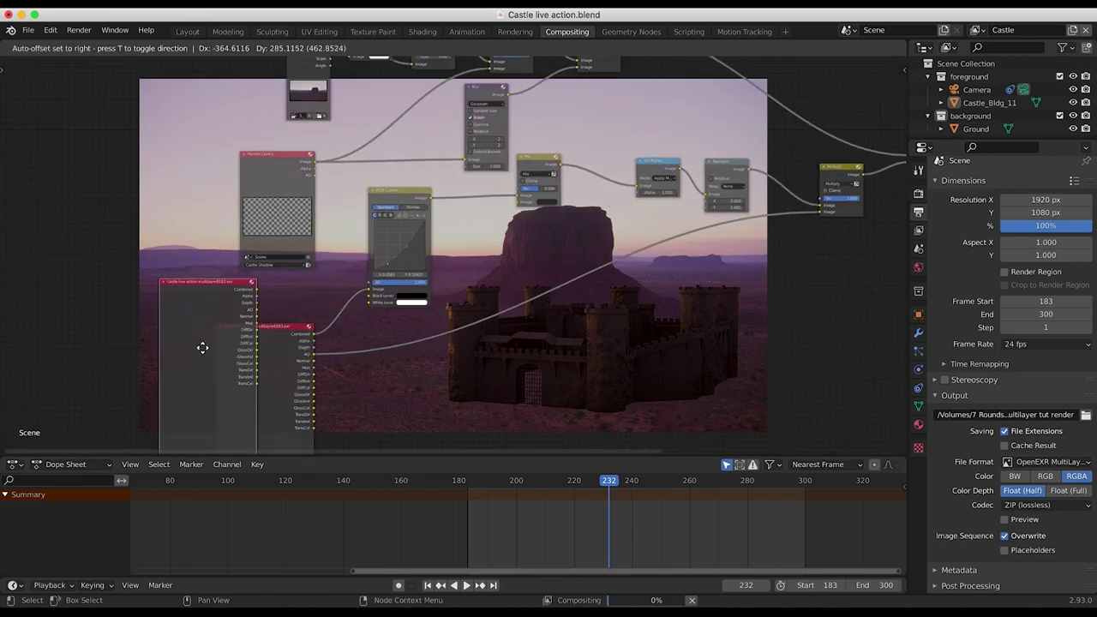
left_click(169, 203)
Delete the Castle Shadow Render Layers node
scroll(180, 206, "up", 2)
middle_click_drag(250, 116, 351, 205)
left_click(320, 237)
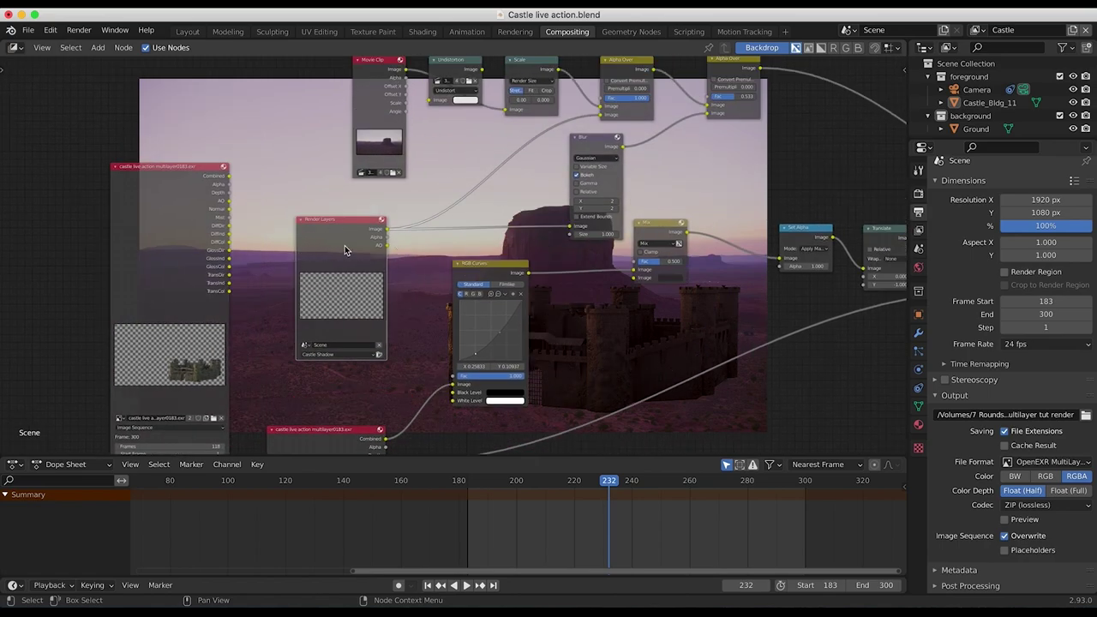
scroll(341, 245, "down", 3)
scroll(341, 245, "left", 4)
scroll(341, 245, "up", 2)
scroll(341, 245, "down", 2)
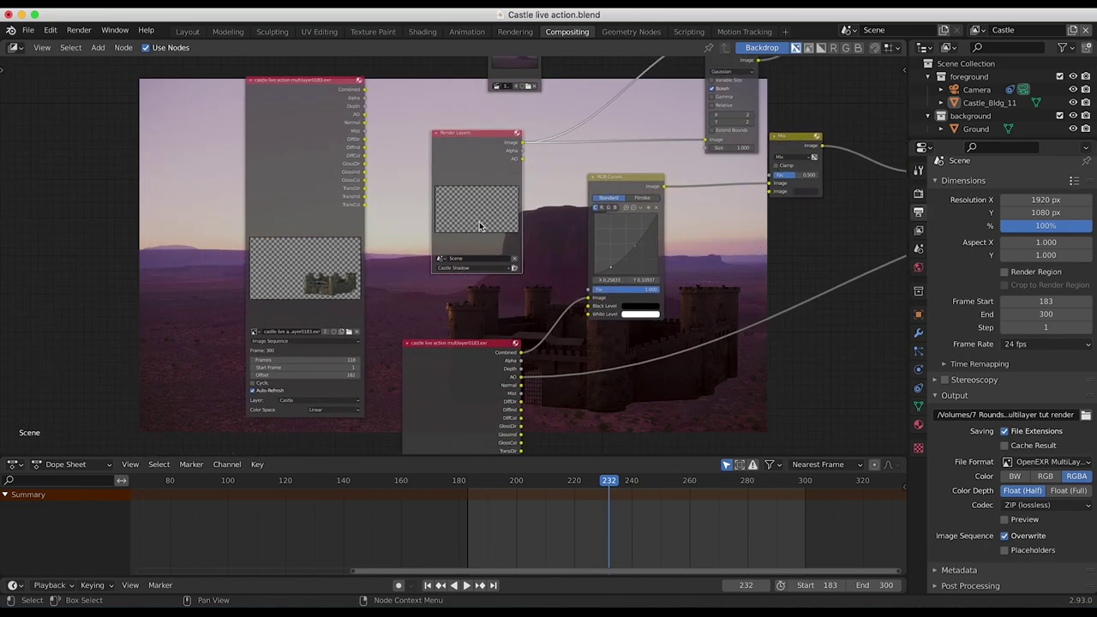
scroll(491, 224, "up", 2)
key("x")
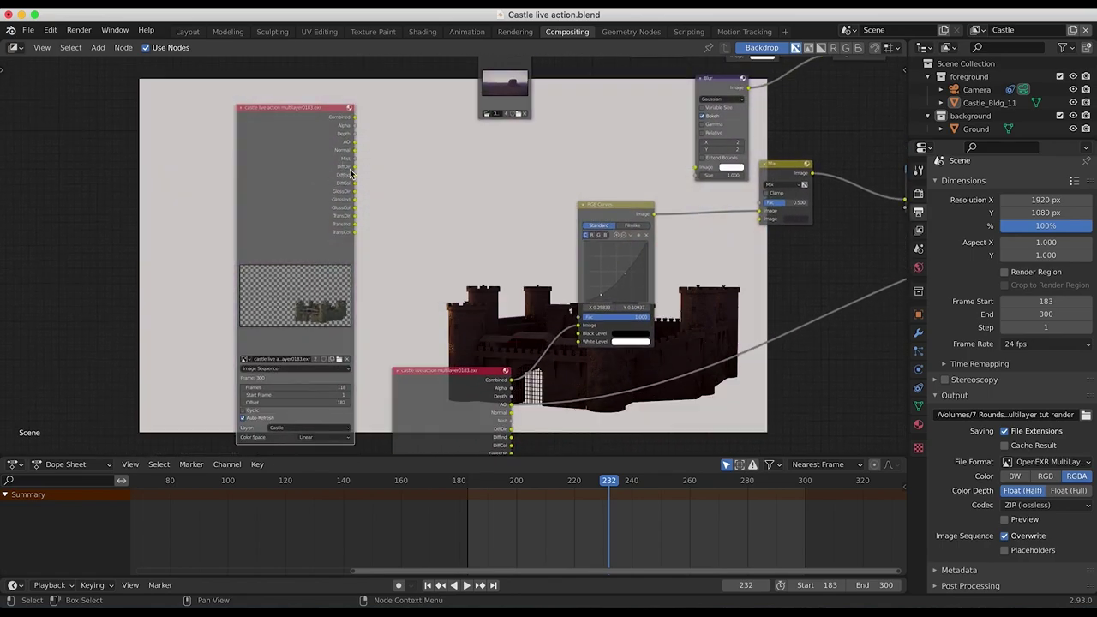
Set the layer of the duplicated EXR sequence node to Castle Shadow
scroll(300, 391, "down", 1)
left_click(291, 414)
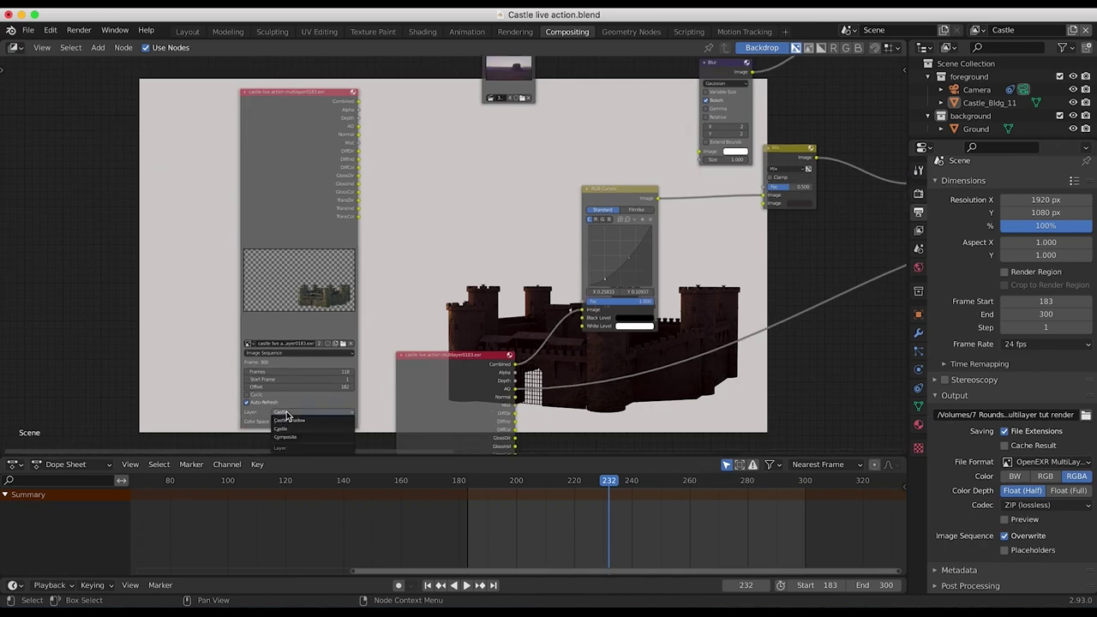
left_click(290, 422)
scroll(341, 160, "up", 3)
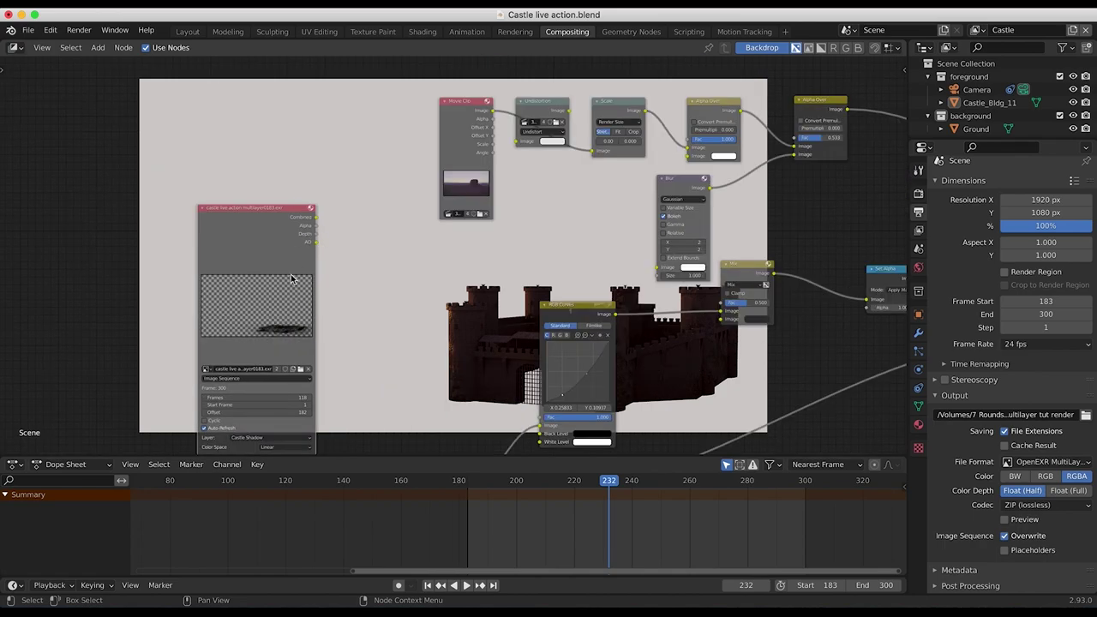
Connect the Castle Shadow sequence's Combined output to the Blur node's Image input and reposition the sequence node beside the tree
left_click_drag(332, 180, 675, 231)
key("g")
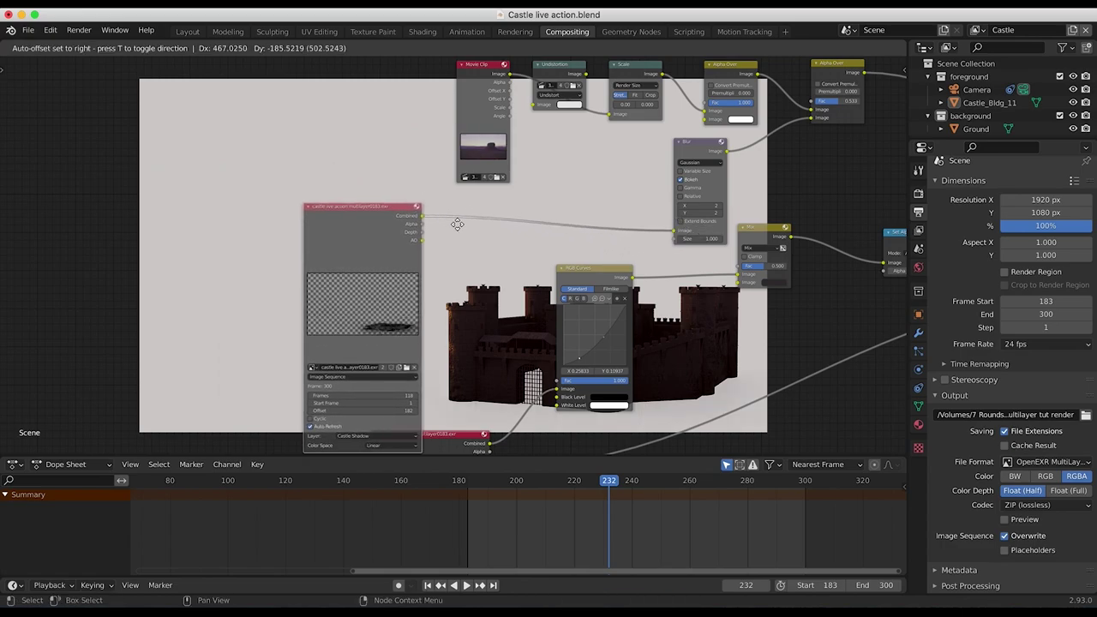
left_click(414, 220)
scroll(414, 220, "right", 3)
key("g")
left_click(358, 222)
middle_click_drag(358, 222, 310, 257)
Connect the Castle Shadow sequence's Combined output to the second Image input of the first Alpha Over node
left_click_drag(215, 241, 583, 150)
middle_click_drag(666, 380, 585, 190)
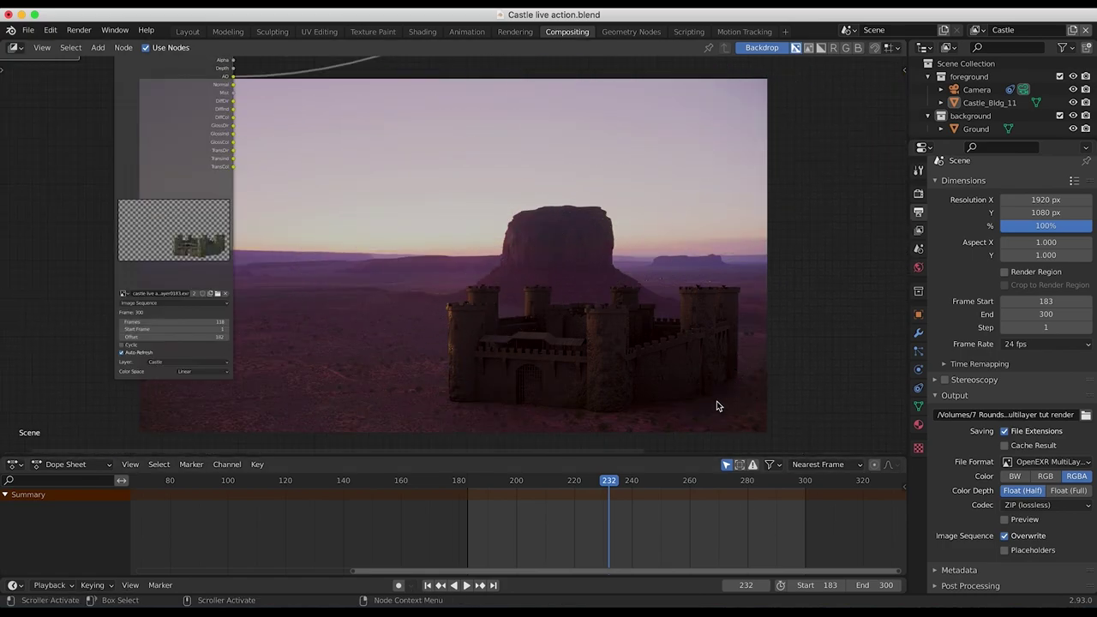
Review the rewired compositing node tree and check the composited castle and shadow at frame 246
scroll(512, 310, "right", 1)
scroll(513, 314, "down", 2)
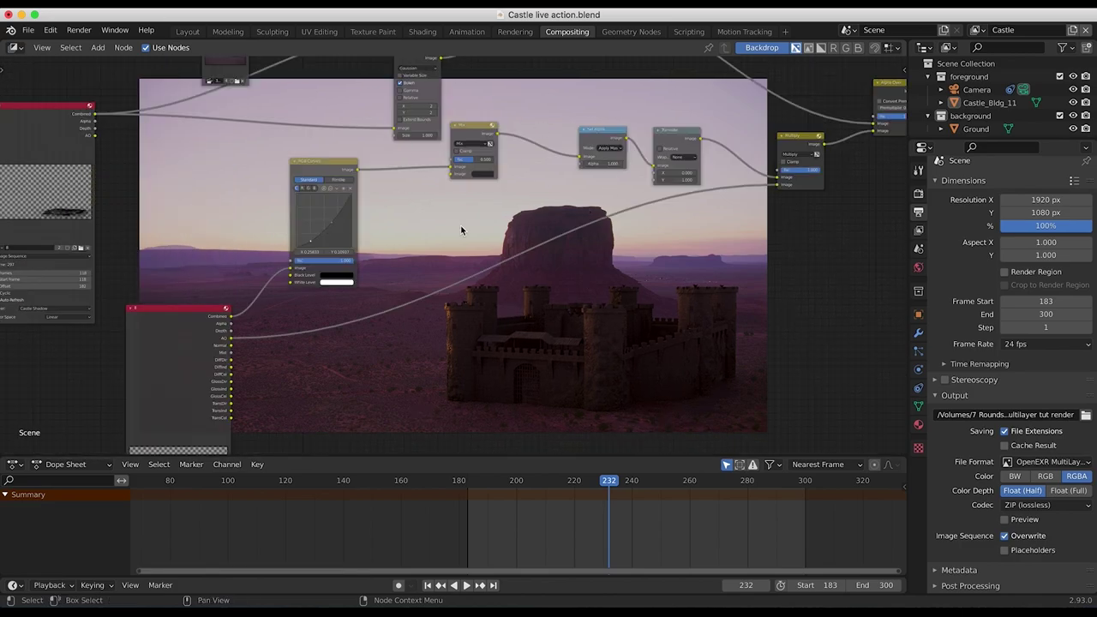
scroll(291, 185, "right", 3)
scroll(291, 185, "left", 5)
scroll(291, 185, "right", 5)
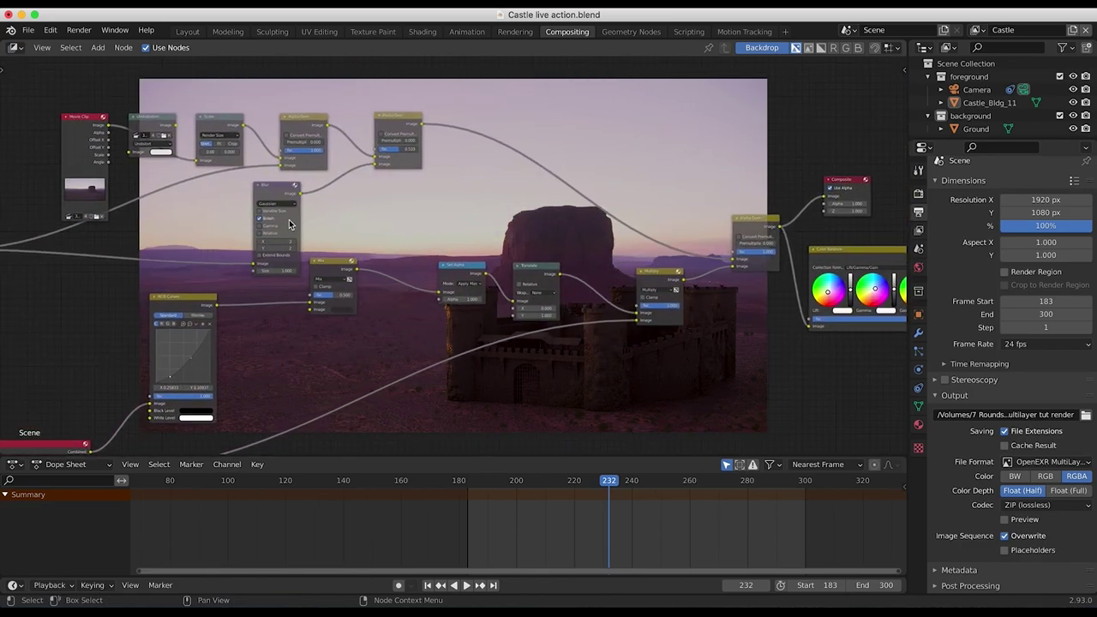
scroll(341, 353, "down", 15)
scroll(341, 353, "left", 5)
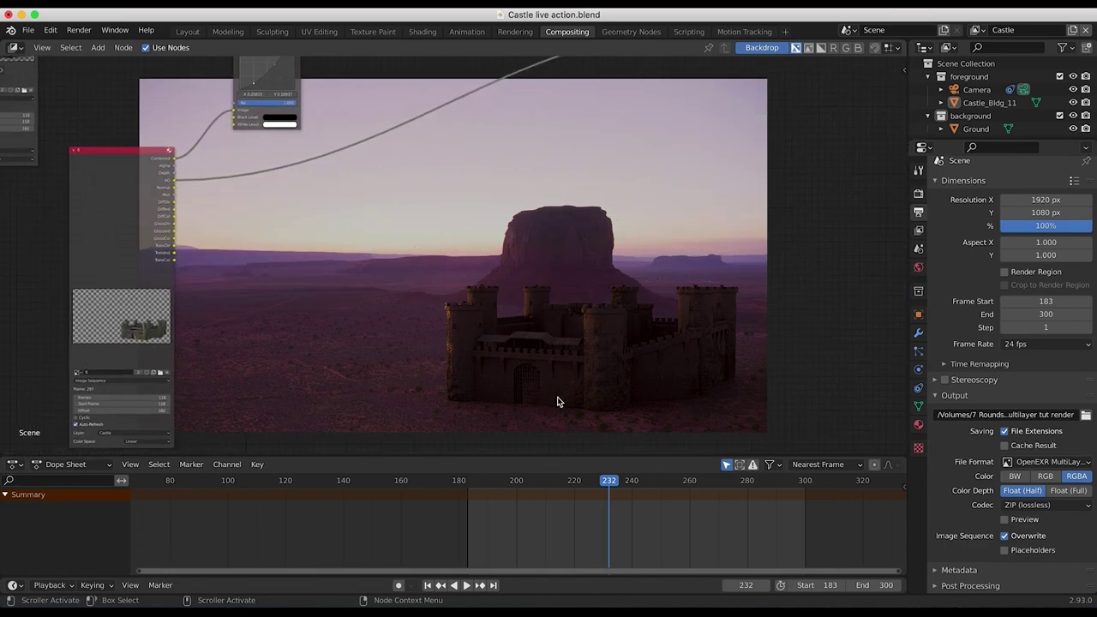
left_click(650, 486)
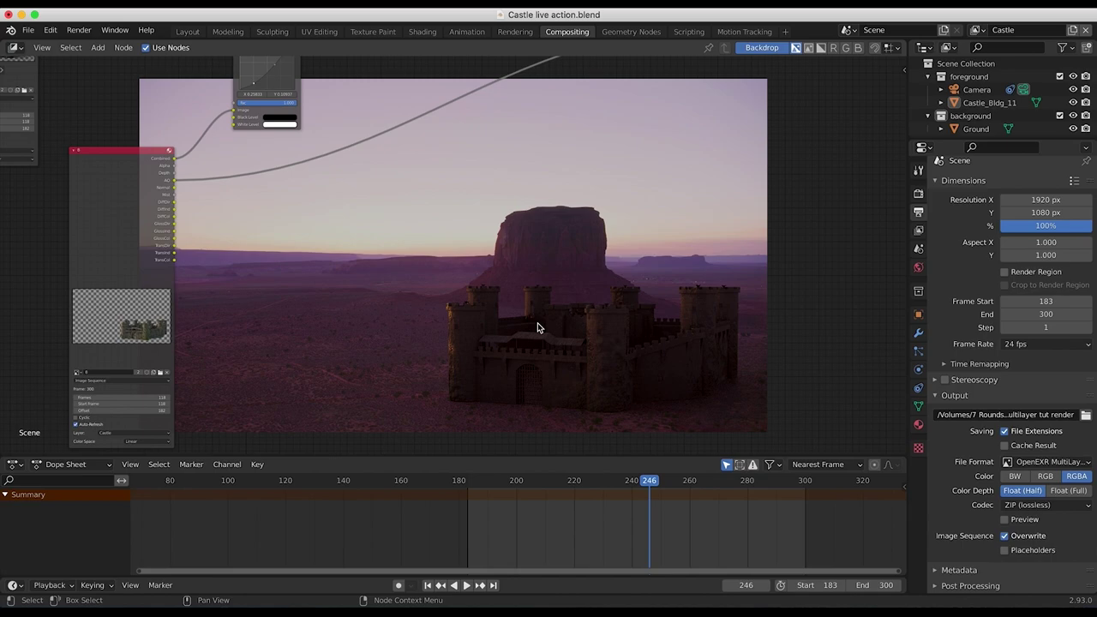
scroll(619, 273, "up", 5)
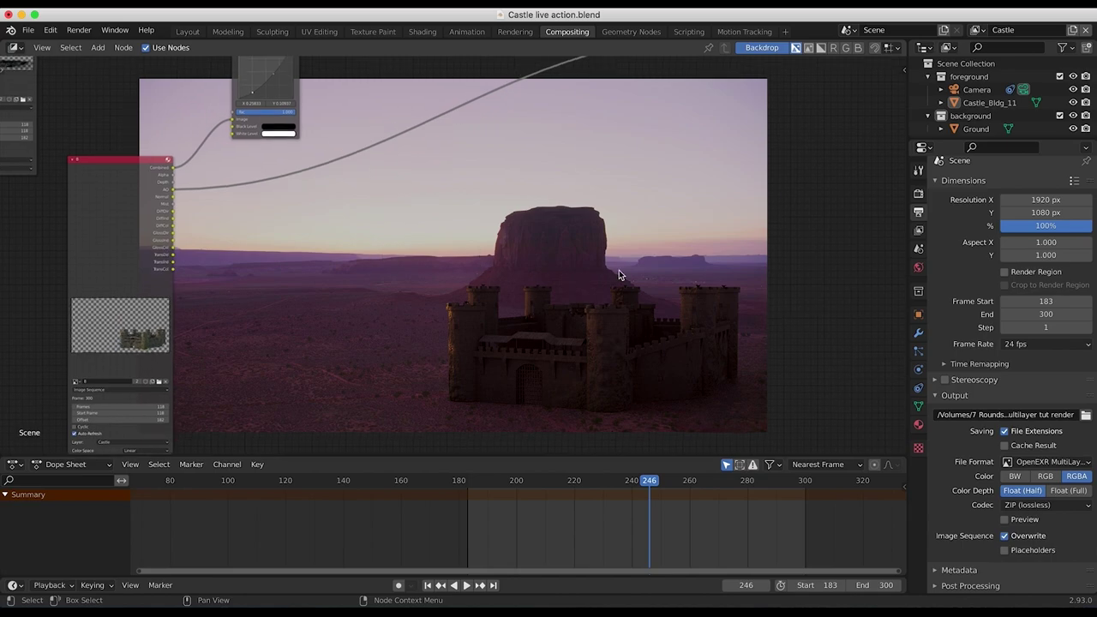